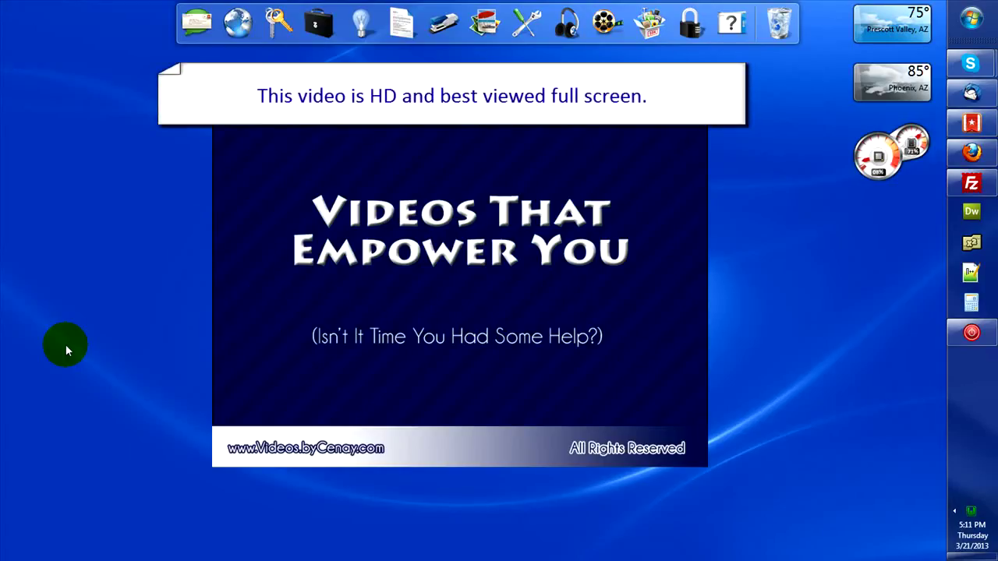
Bring the Firefox window showing the CD Sports Training Programs page to the front.
{"action": "left_click", "coordinate": [959, 161]}
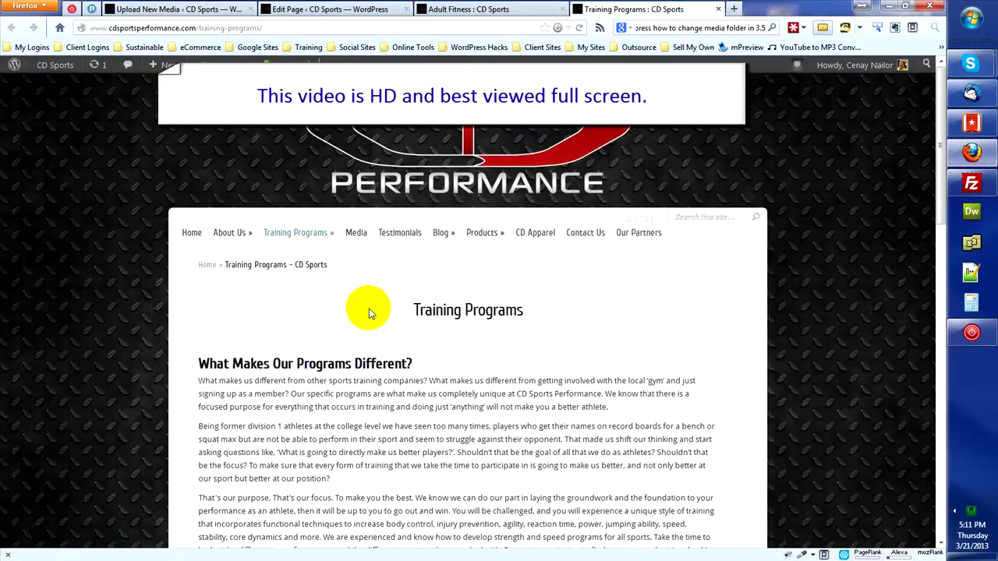
Go to Team Training under the Training Programs menu and scroll down to its image slider.
{"action": "left_click", "coordinate": [295, 232]}
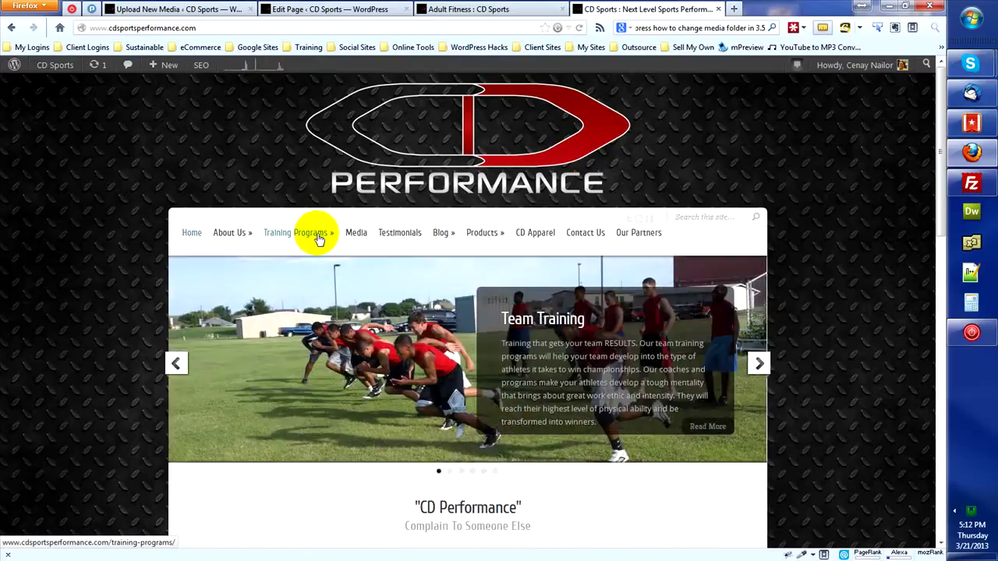
{"action": "mouse_move", "coordinate": [325, 235]}
{"action": "left_click", "coordinate": [310, 267]}
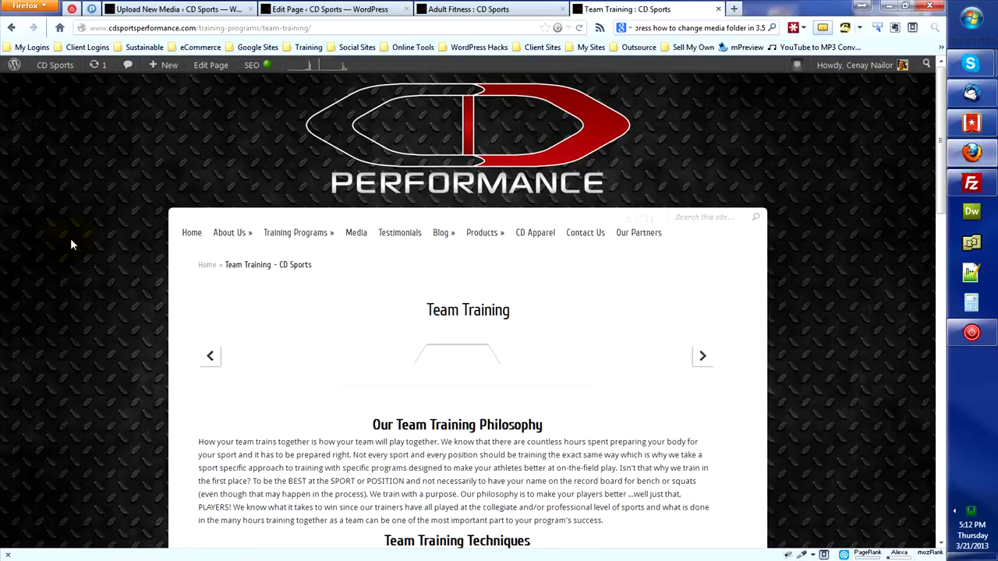
{"action": "left_click", "coordinate": [940, 179]}
{"action": "left_click_drag", "start_coordinate": [939, 179], "coordinate": [940, 223]}
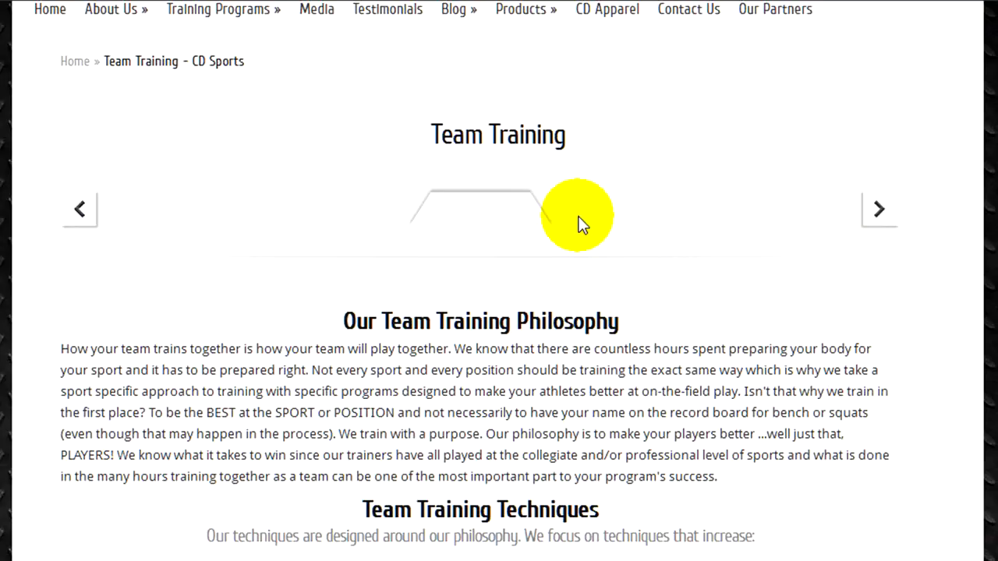
Scroll the Adult Fitness page to the gym photo beside Our Adult Fitness Philosophy.
{"action": "scroll", "coordinate": [581, 223], "scroll_direction": "up", "scroll_amount": 3}
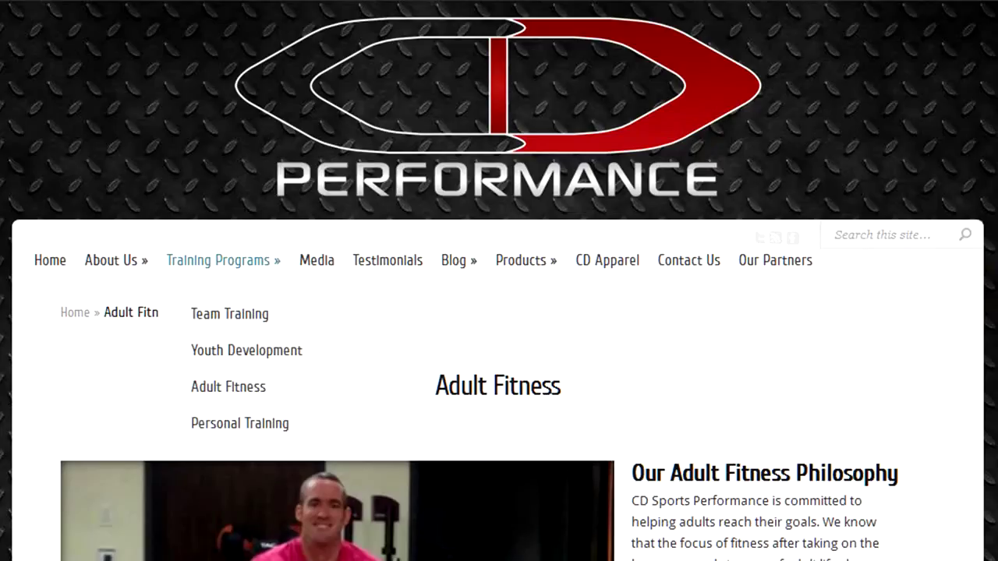
{"action": "scroll", "coordinate": [499, 280], "scroll_direction": "down", "scroll_amount": 3}
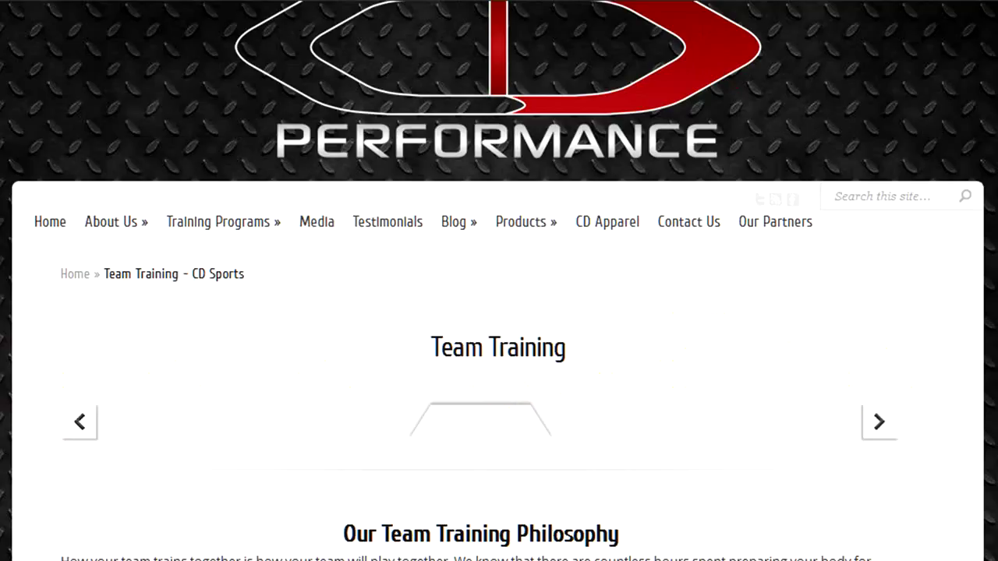
{"action": "scroll", "coordinate": [617, 414], "scroll_direction": "down", "scroll_amount": 4}
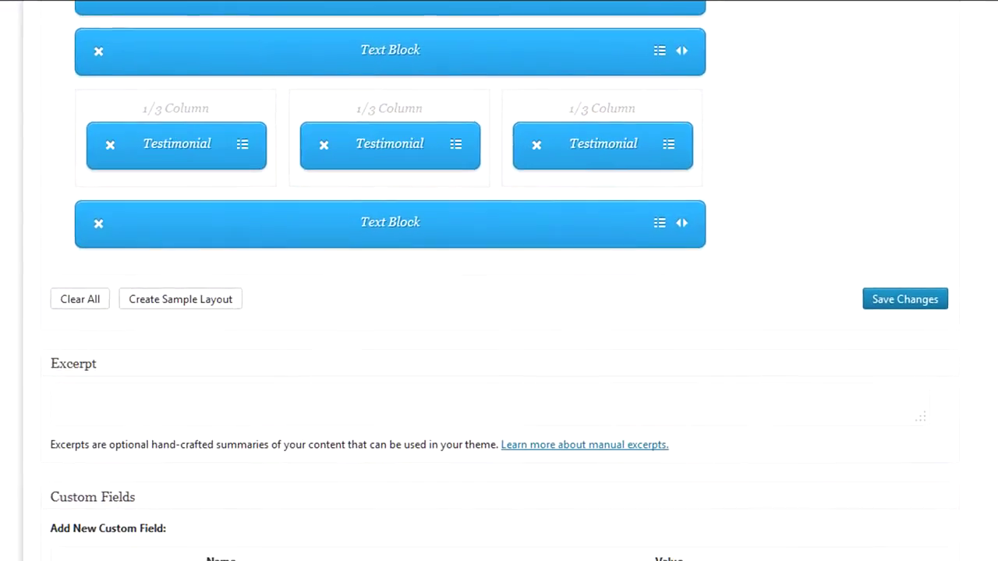
Scroll the Elegant Builder layout to the Image Slider module in the 2/3 column.
{"action": "scroll", "coordinate": [499, 281], "scroll_direction": "up", "scroll_amount": 10}
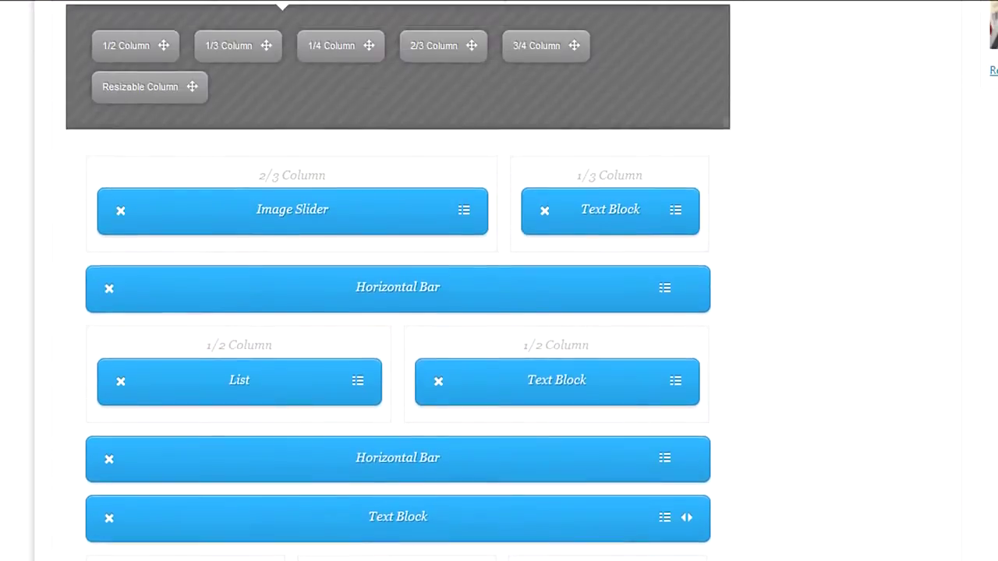
{"action": "scroll", "coordinate": [398, 311], "scroll_direction": "down", "scroll_amount": 1}
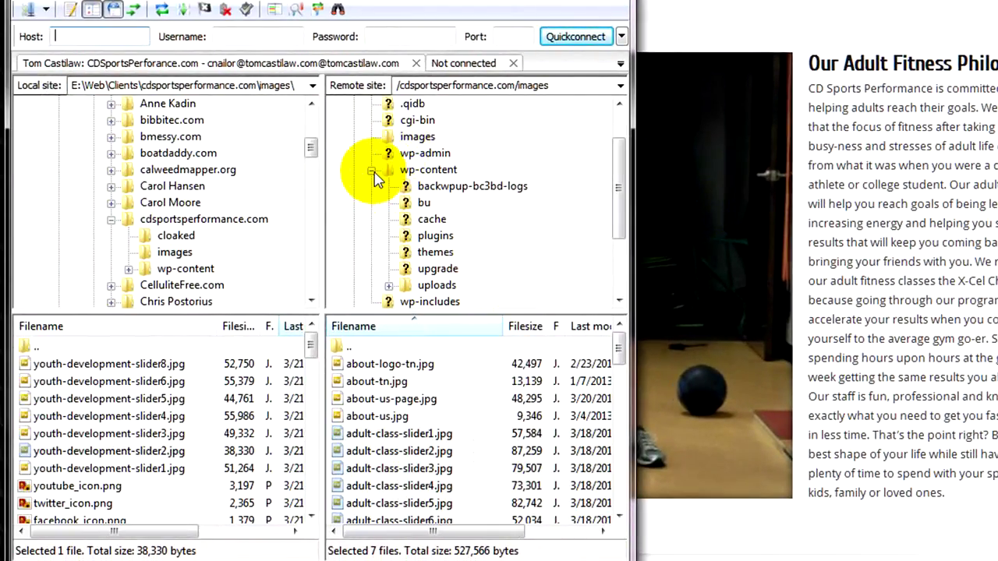
Select adult-class-slider1.jpg through adult-class-slider7.jpg on the server and preview them one by one.
{"action": "left_click", "coordinate": [371, 169]}
{"action": "left_click", "coordinate": [402, 438]}
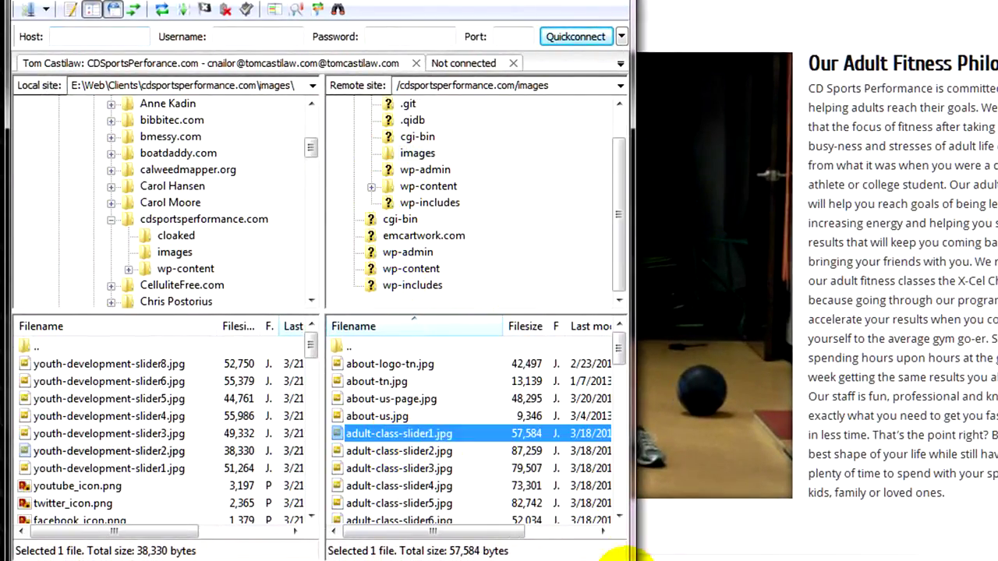
{"action": "left_click_drag", "start_coordinate": [618, 343], "coordinate": [618, 357]}
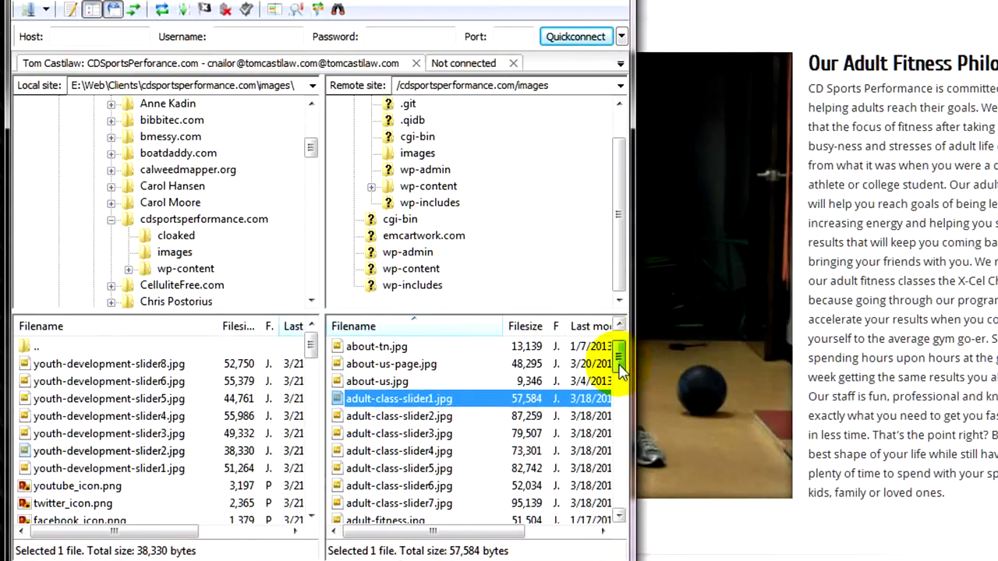
{"action": "left_click", "coordinate": [520, 498], "text": "shift"}
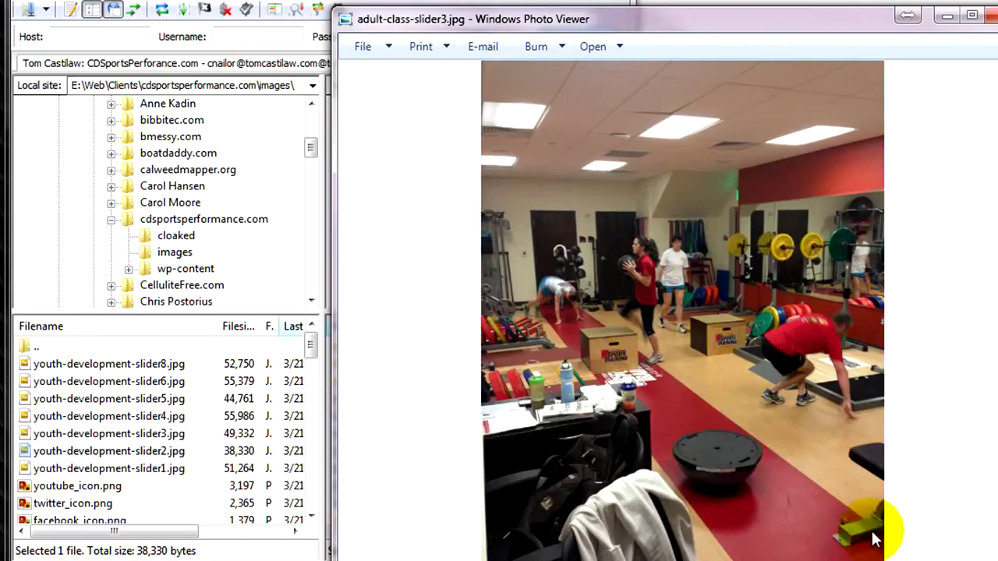
{"action": "key", "text": "Right"}
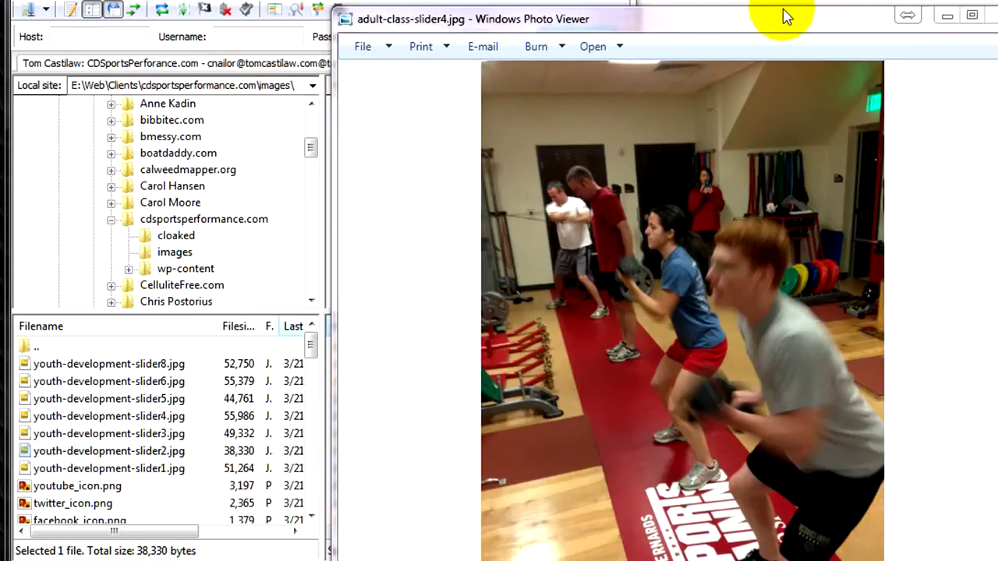
{"action": "left_click", "coordinate": [413, 0]}
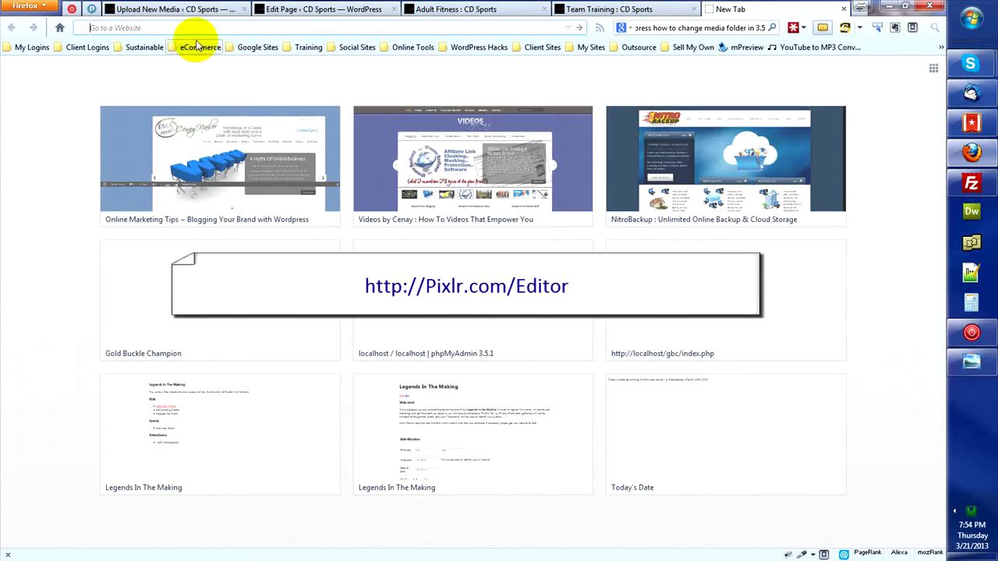
Load pixlr.com/editor and begin entering the CD Sports image web address in Open image URL.
{"action": "type", "text": "pixlr.com/"}
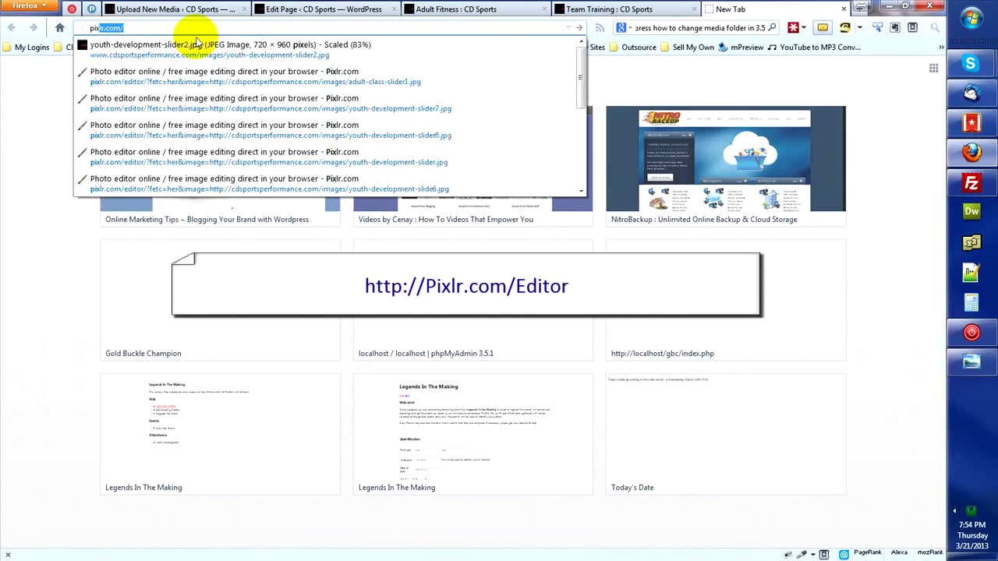
{"action": "type", "text": "editor/"}
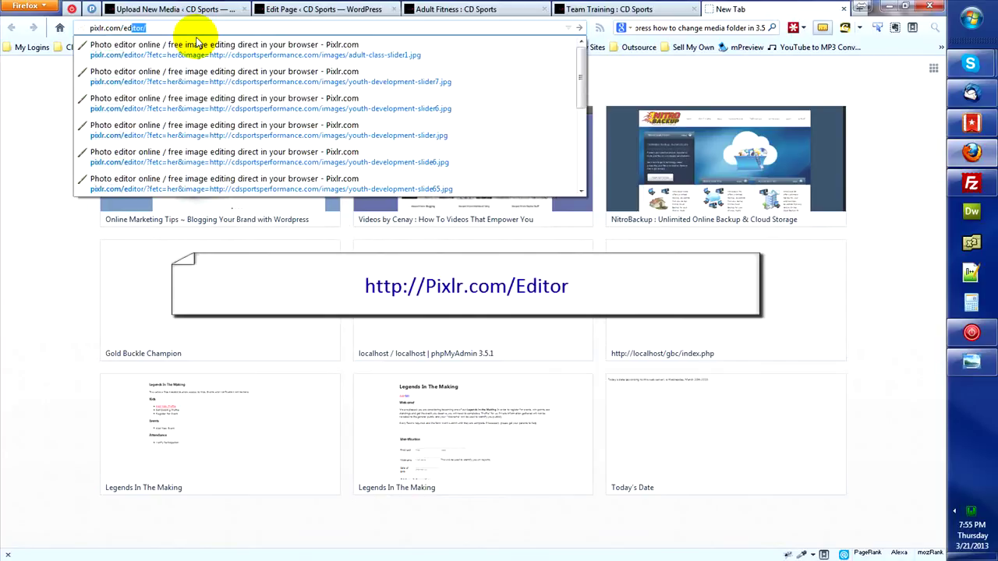
{"action": "key", "text": "Return"}
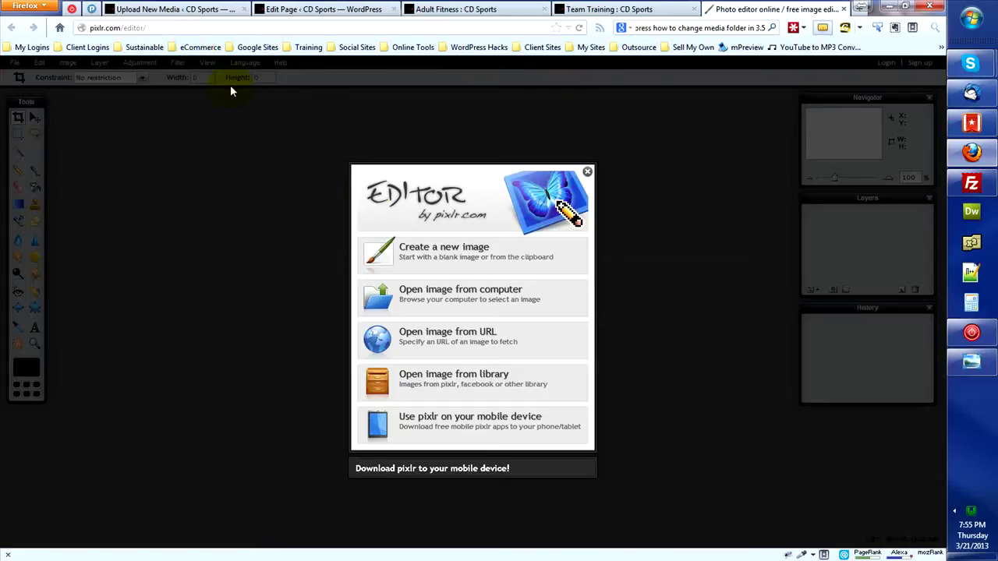
{"action": "left_click", "coordinate": [441, 337]}
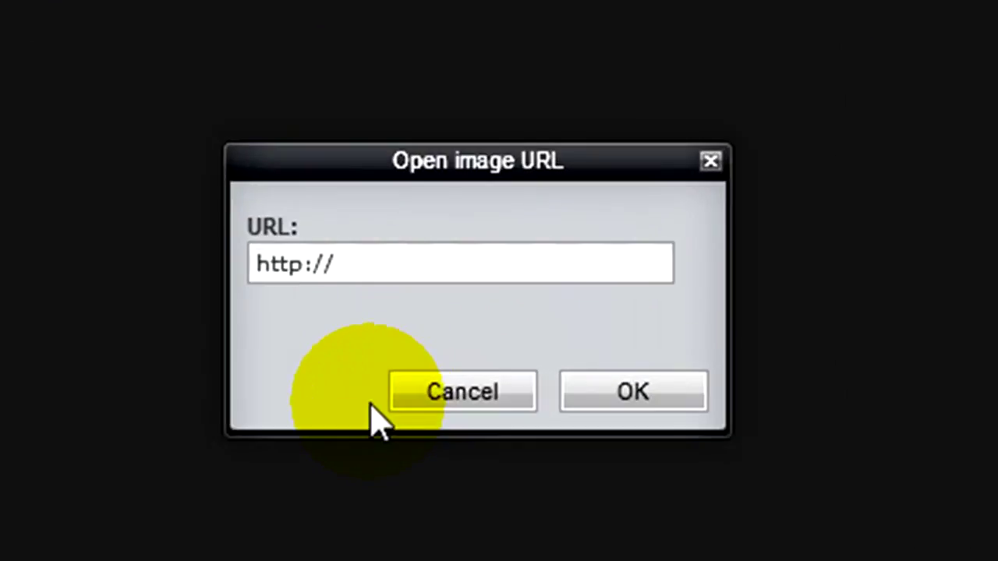
{"action": "type", "text": "www."}
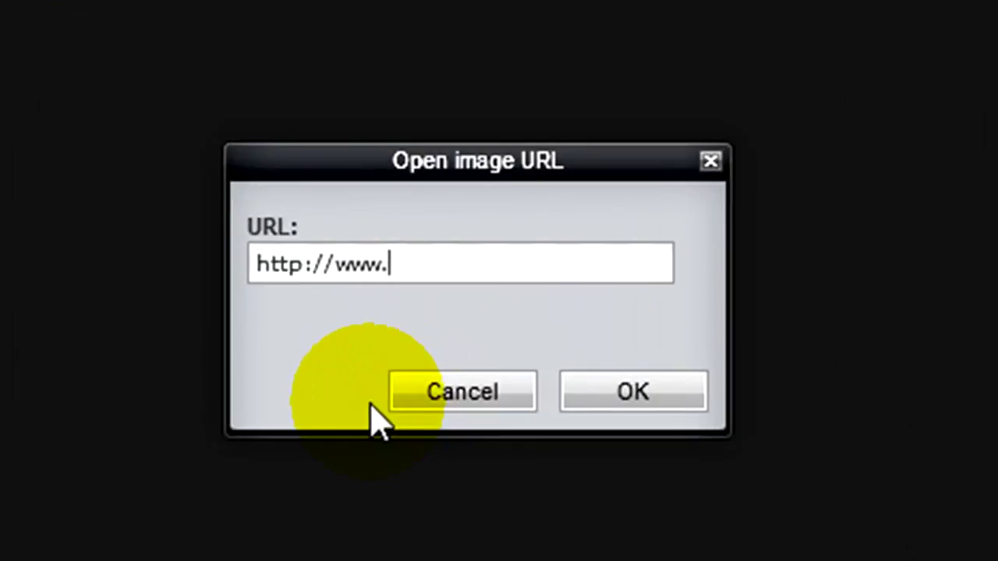
{"action": "type", "text": "cdsportsper"}
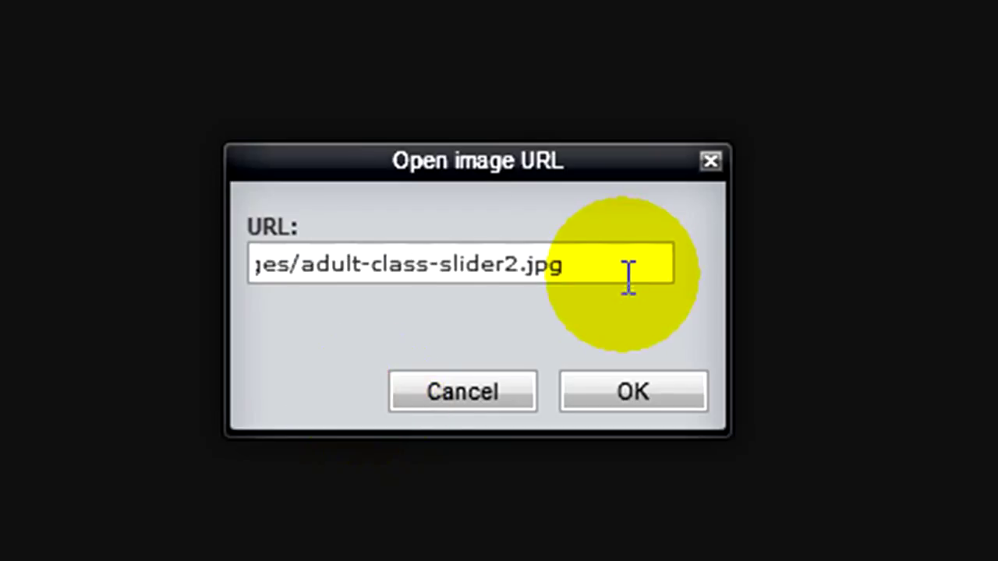
Confirm the image address so the 960x720 gym photo opens in Pixlr Editor.
{"action": "left_click", "coordinate": [604, 394]}
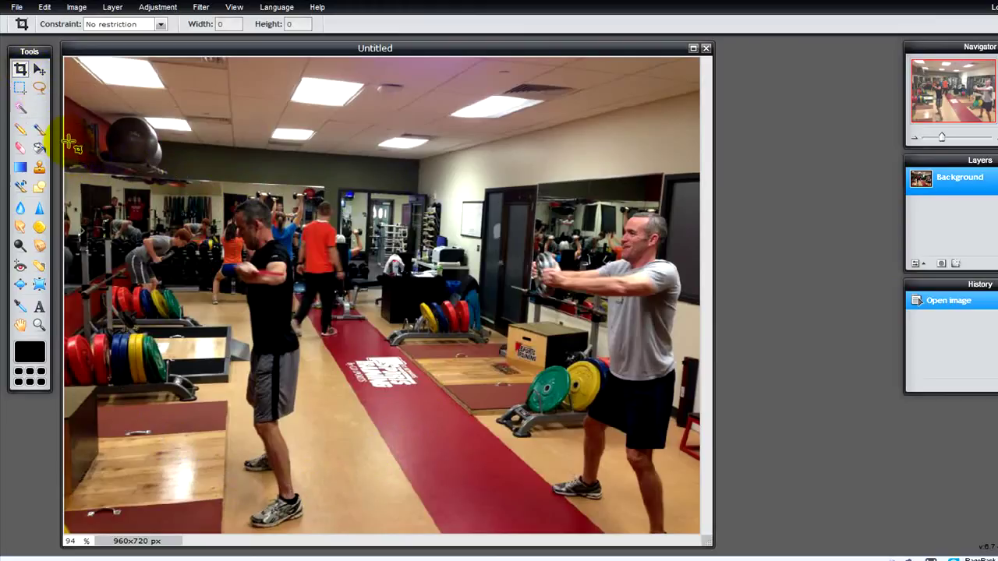
Crop the photo to 552x493 px centred on the man with the resistance band.
{"action": "left_click_drag", "start_coordinate": [70, 142], "coordinate": [482, 438]}
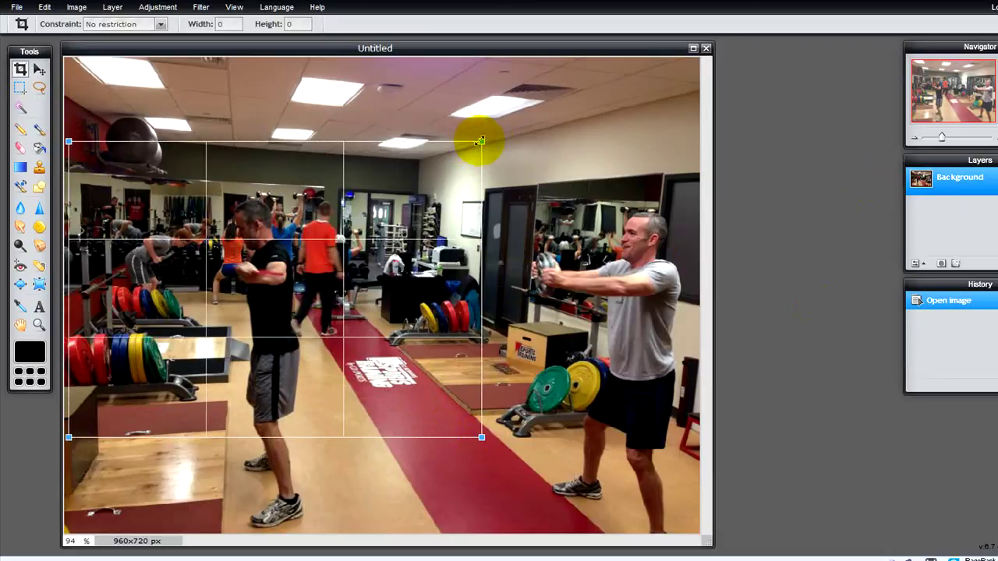
{"action": "left_click_drag", "start_coordinate": [481, 144], "coordinate": [435, 131]}
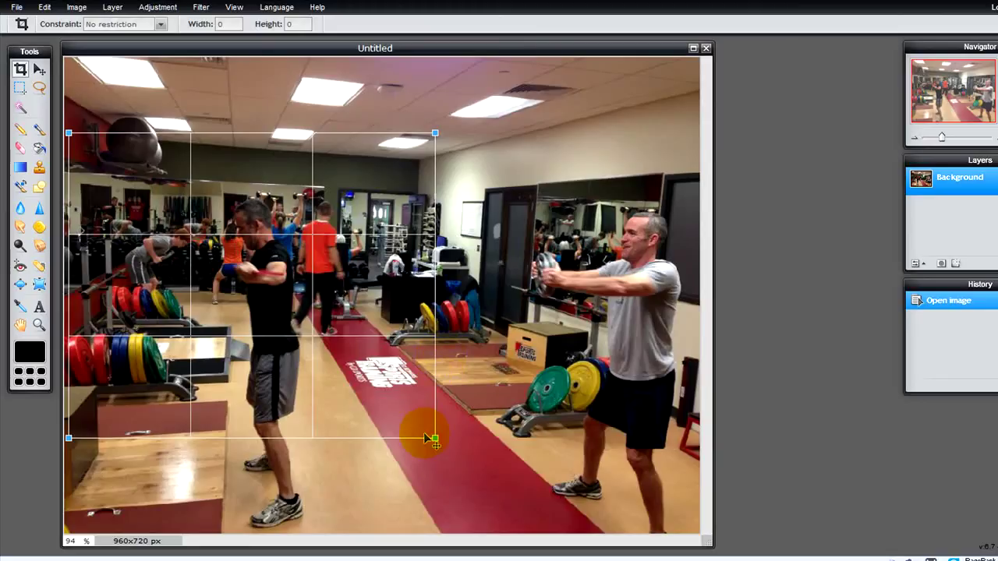
{"action": "left_click_drag", "start_coordinate": [435, 438], "coordinate": [433, 458]}
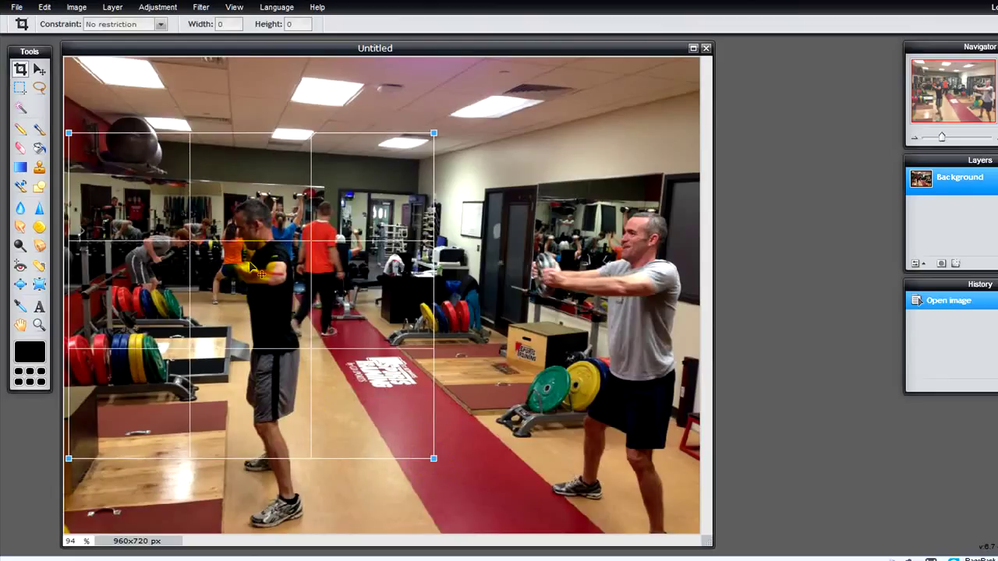
{"action": "left_click_drag", "start_coordinate": [256, 266], "coordinate": [288, 316]}
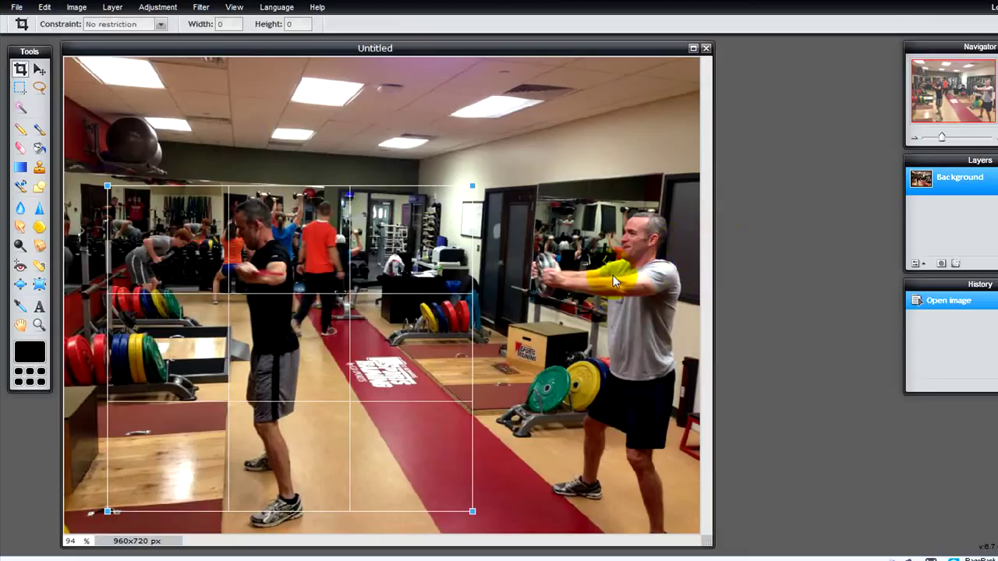
{"action": "left_click_drag", "start_coordinate": [344, 349], "coordinate": [316, 326]}
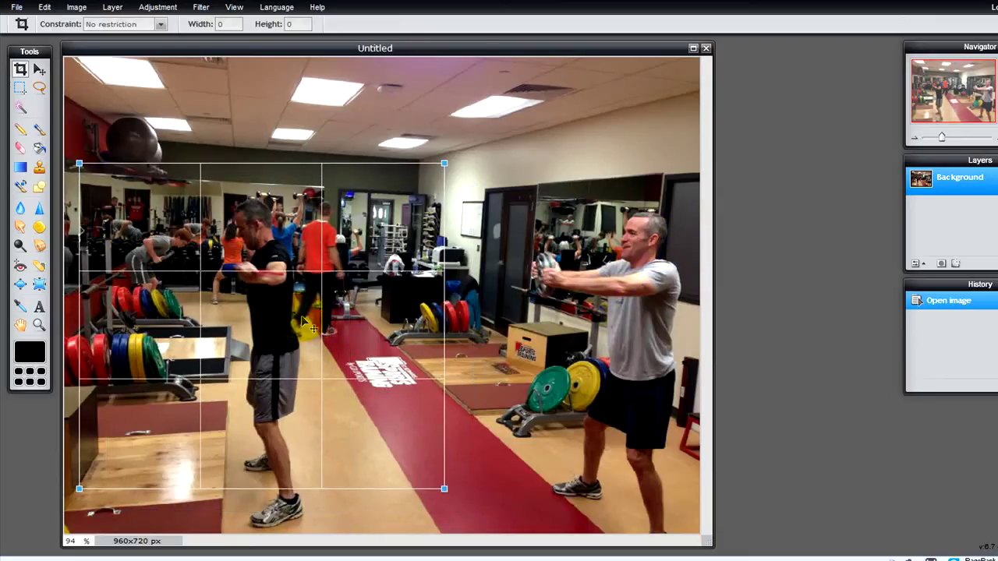
{"action": "left_click_drag", "start_coordinate": [302, 317], "coordinate": [293, 327]}
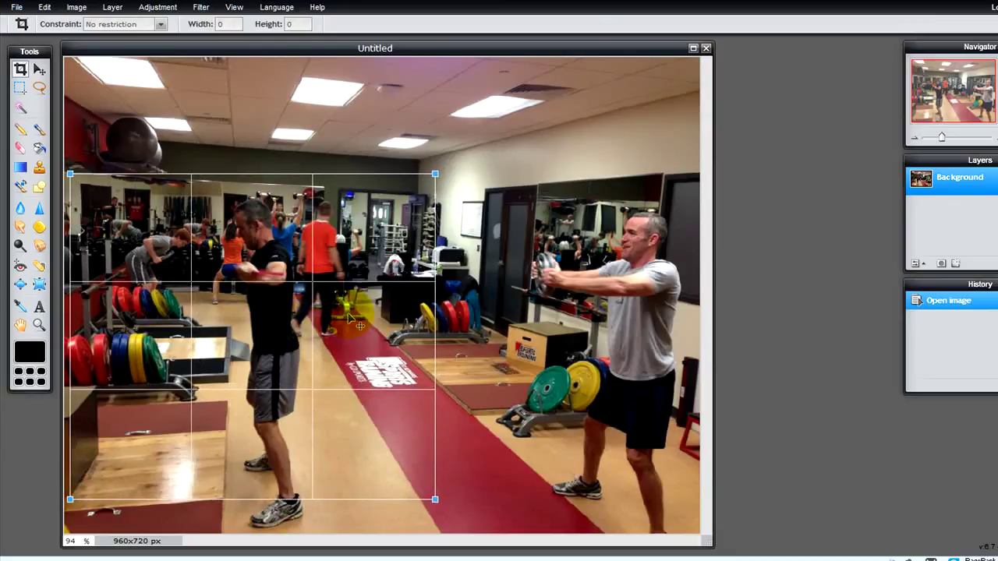
{"action": "double_click", "coordinate": [348, 314]}
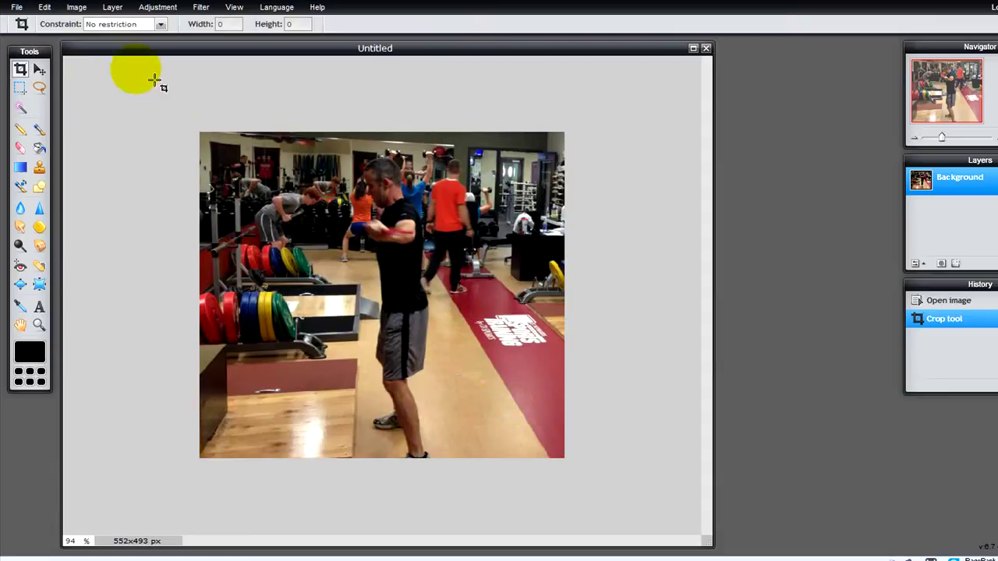
Save as adult-class-slider2 JPEG at quality 80 into the images folder, replacing the existing file.
{"action": "left_click", "coordinate": [16, 7]}
{"action": "left_click", "coordinate": [19, 80]}
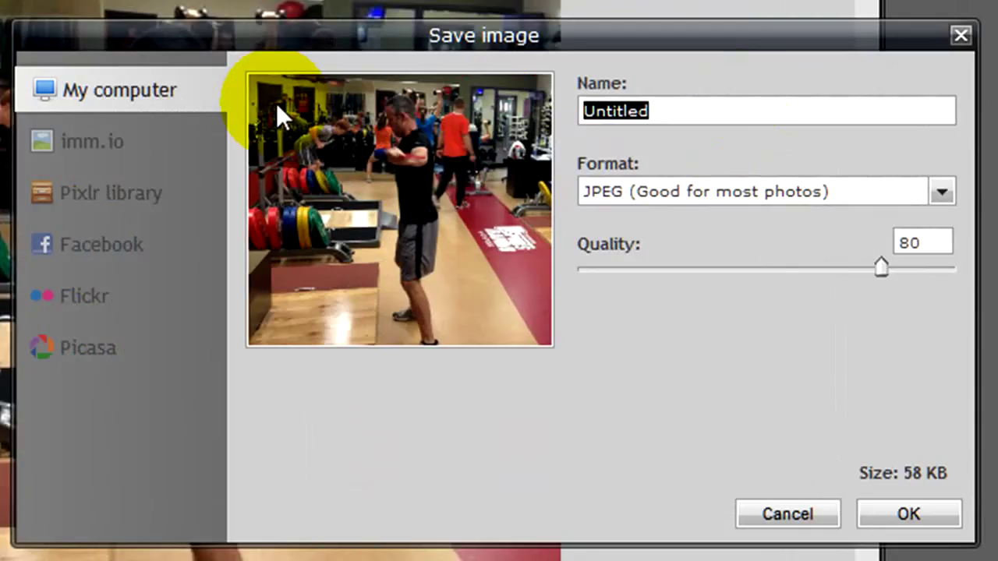
{"action": "type", "text": "adult-class-slider2.jpg"}
{"action": "key", "text": "BackSpace"}
{"action": "key", "text": "BackSpace"}
{"action": "key", "text": "BackSpace"}
{"action": "key", "text": "BackSpace"}
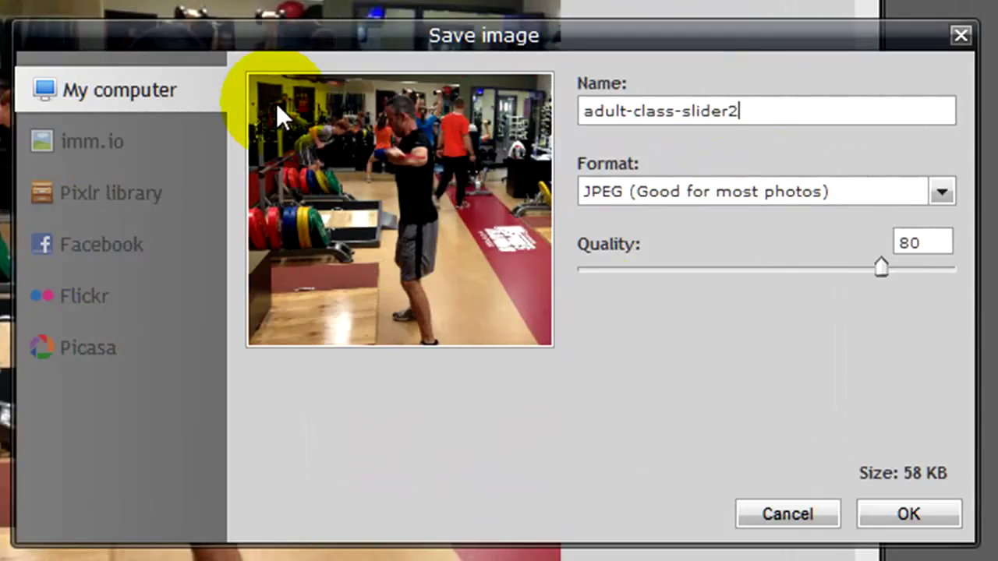
{"action": "left_click", "coordinate": [917, 513]}
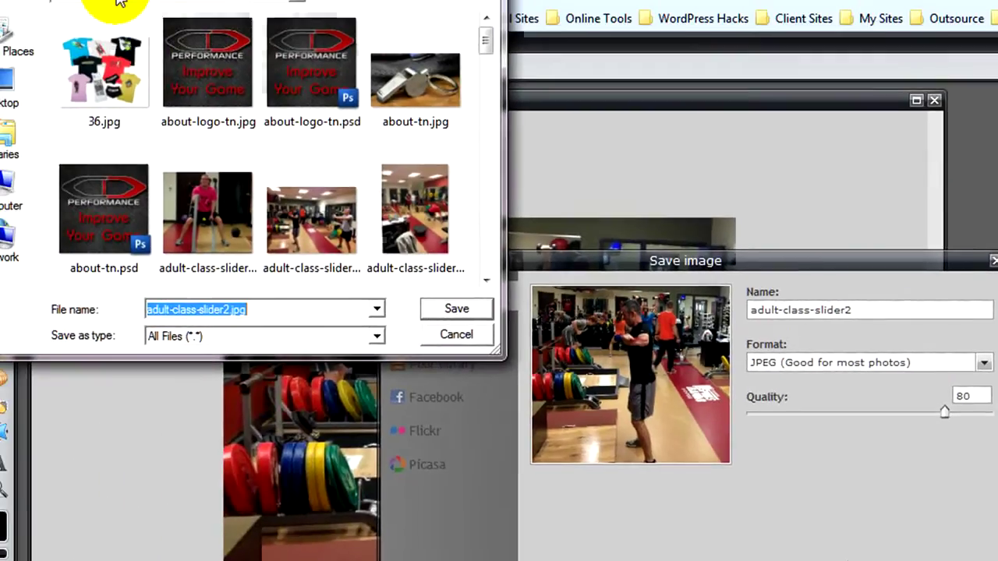
{"action": "left_click", "coordinate": [148, 18]}
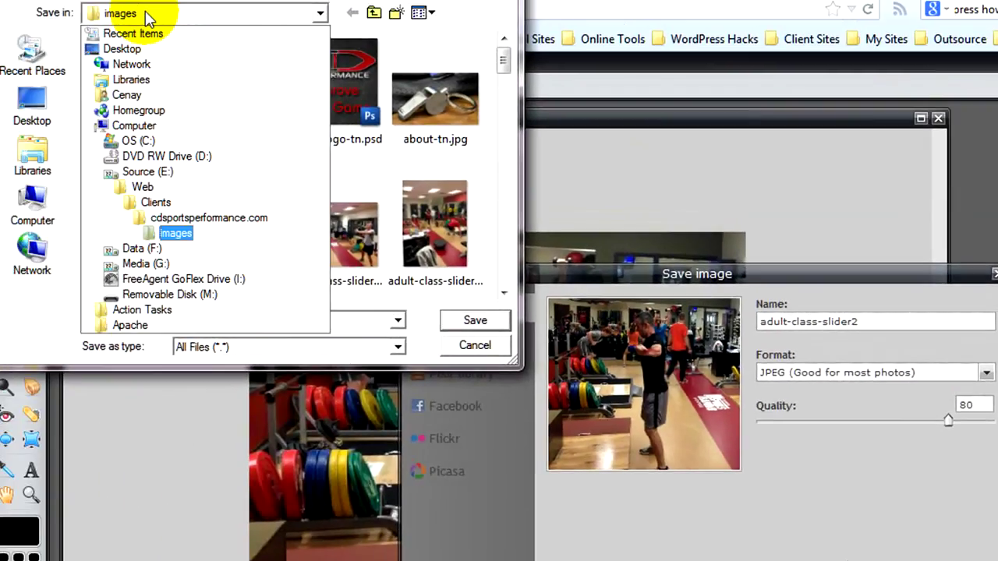
{"action": "left_click", "coordinate": [149, 17]}
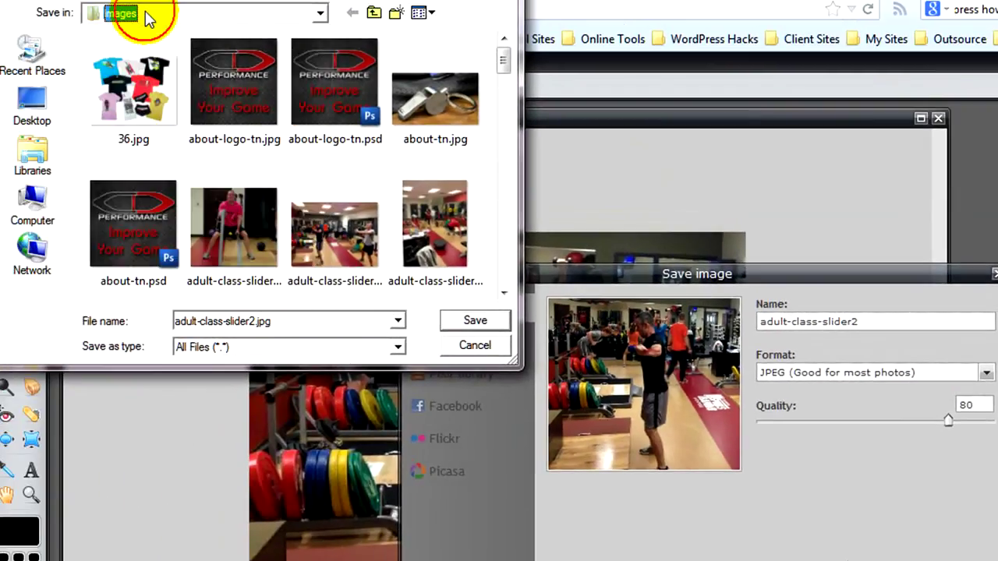
{"action": "left_click", "coordinate": [473, 322]}
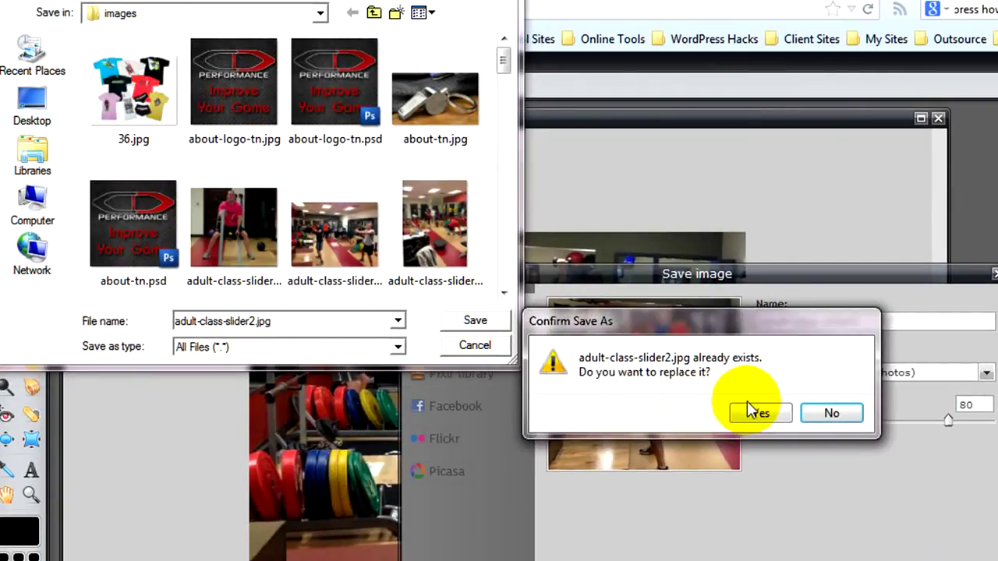
{"action": "left_click", "coordinate": [741, 413]}
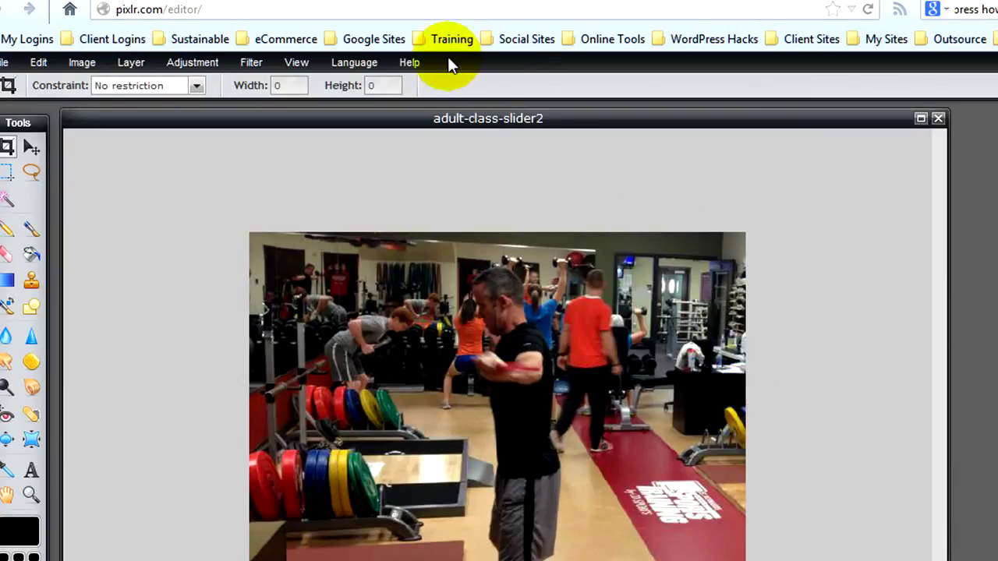
Open cdsportsperformance.com/images/adult-class-slider2.jpg in a new browser tab.
{"action": "left_click", "coordinate": [422, 11]}
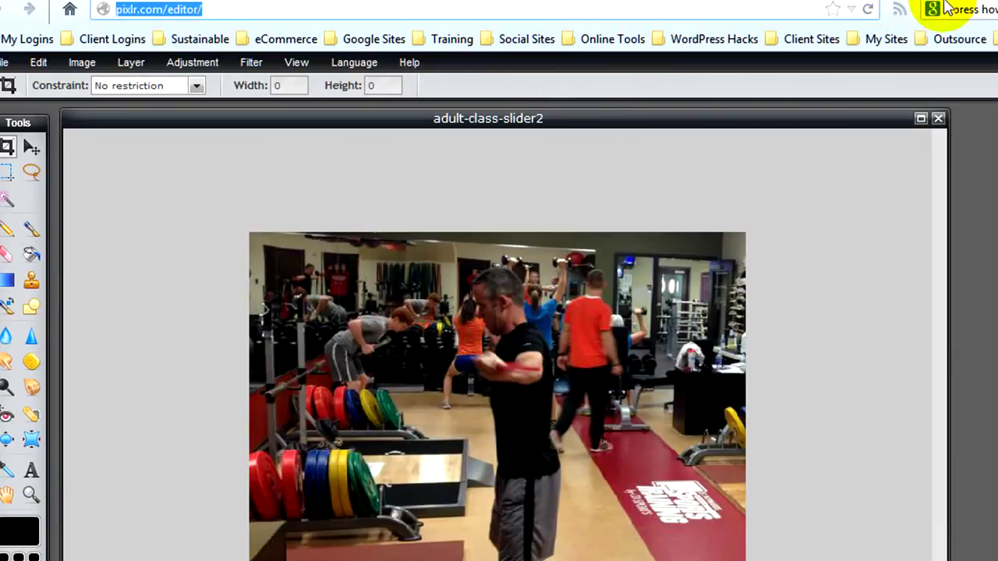
{"action": "key", "text": "ctrl+t"}
{"action": "type", "text": "pix"}
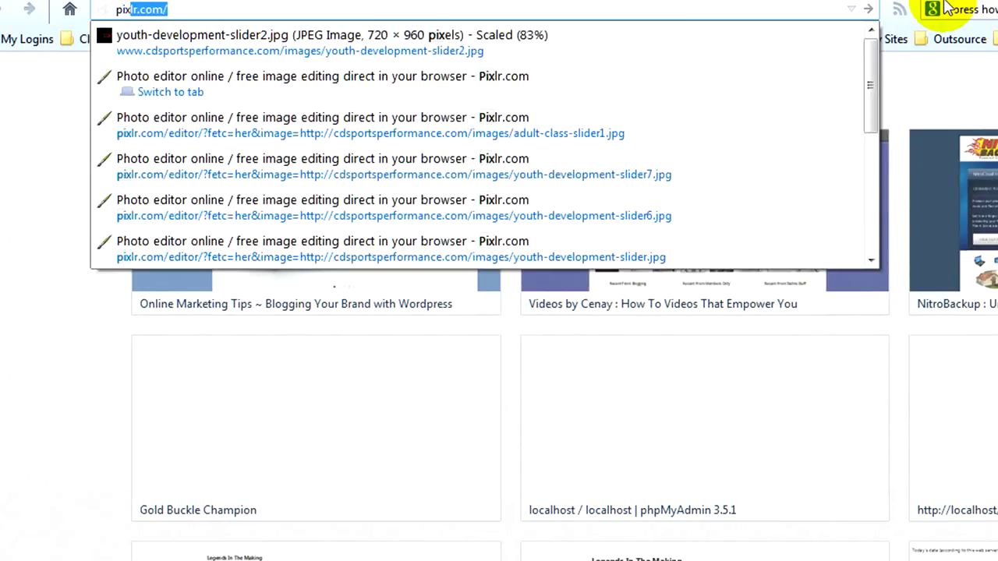
{"action": "key", "text": "Escape"}
{"action": "key", "text": "Escape"}
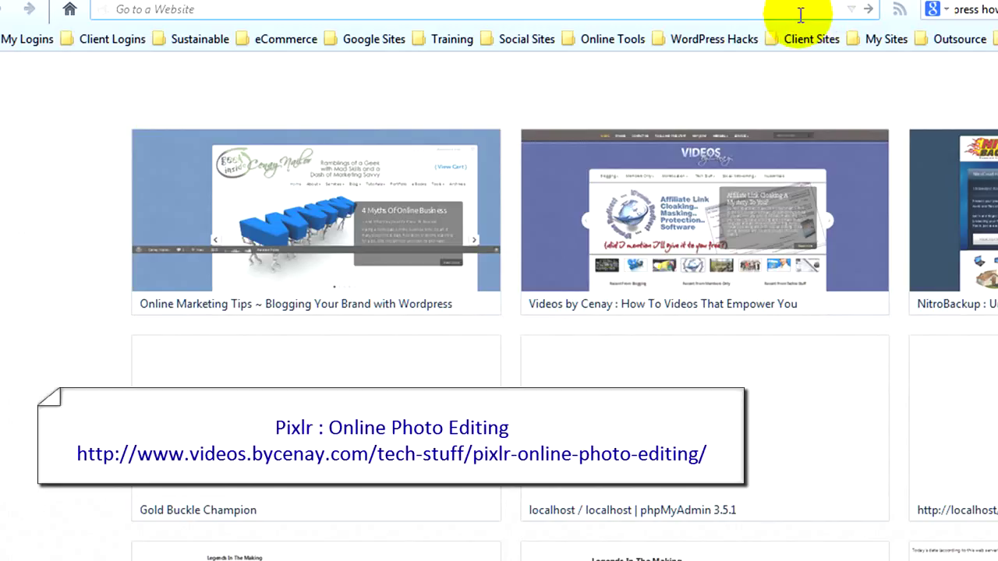
{"action": "type", "text": "cdsportsperformance.com/"}
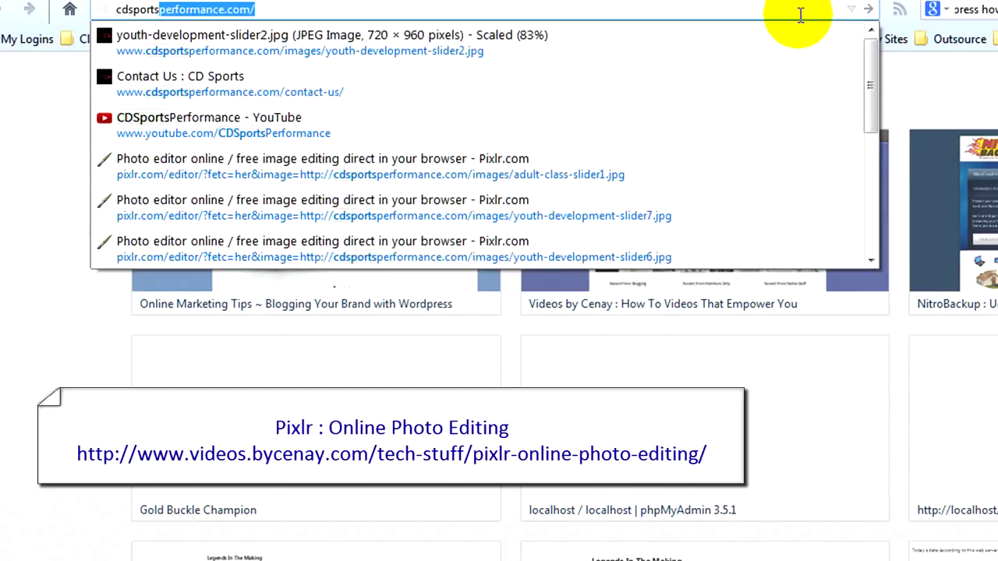
{"action": "key", "text": "End"}
{"action": "type", "text": "images/"}
{"action": "type", "text": "adult-class-slider2.jpg"}
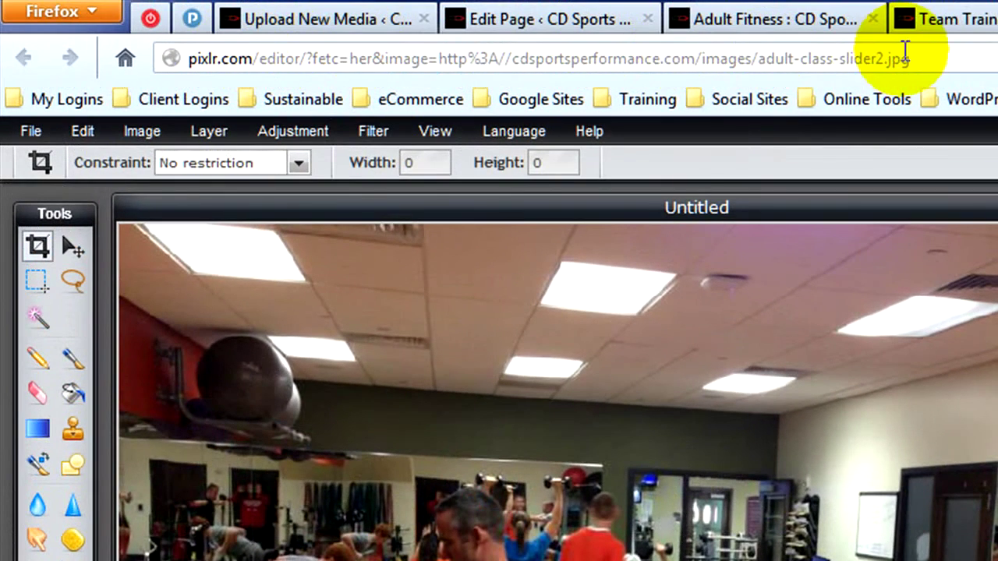
Change slider2 to slider3 in the image address to load adult-class-slider3.jpg.
{"action": "left_click", "coordinate": [881, 58]}
{"action": "left_click", "coordinate": [900, 56]}
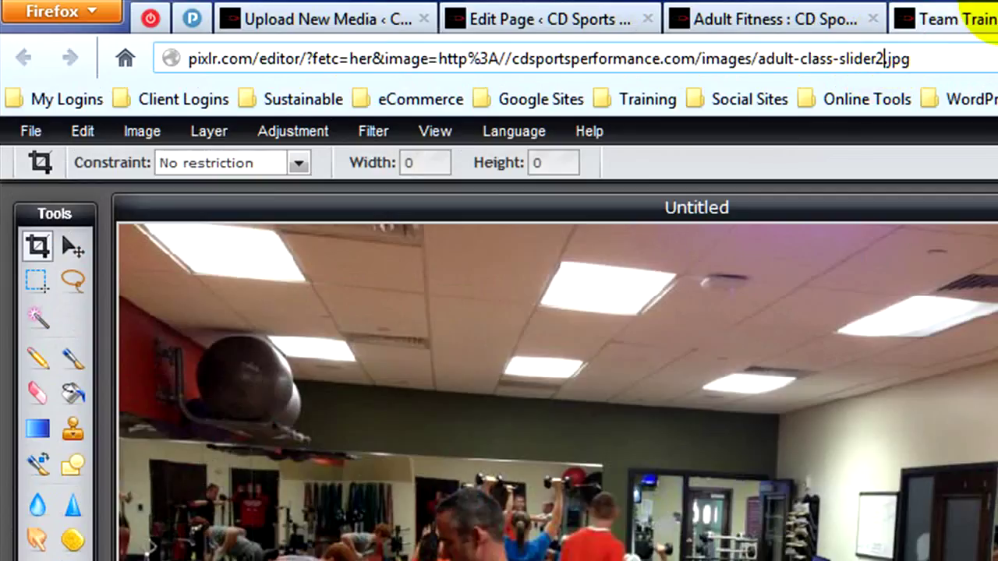
{"action": "key", "text": "BackSpace"}
{"action": "type", "text": "3"}
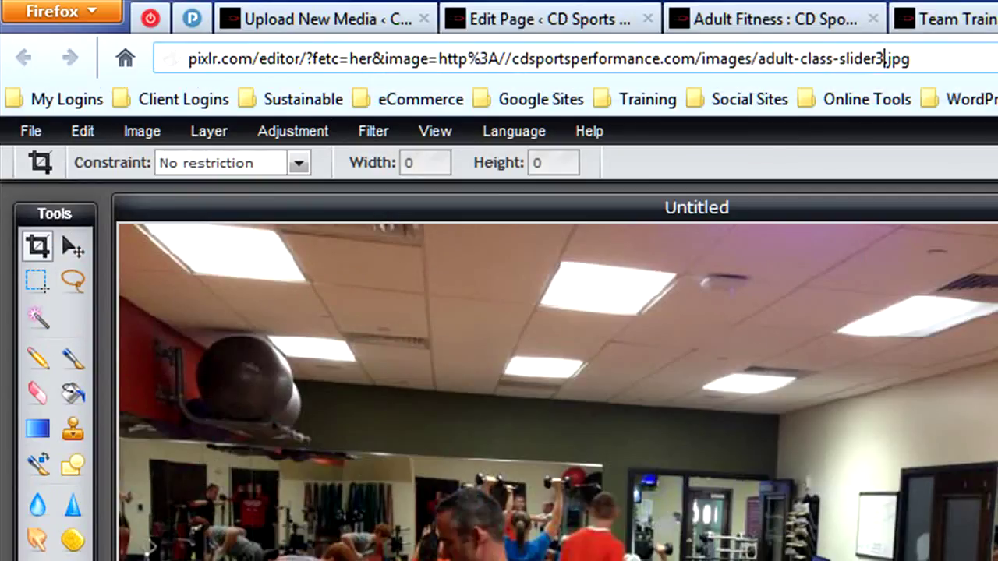
{"action": "key", "text": "Return"}
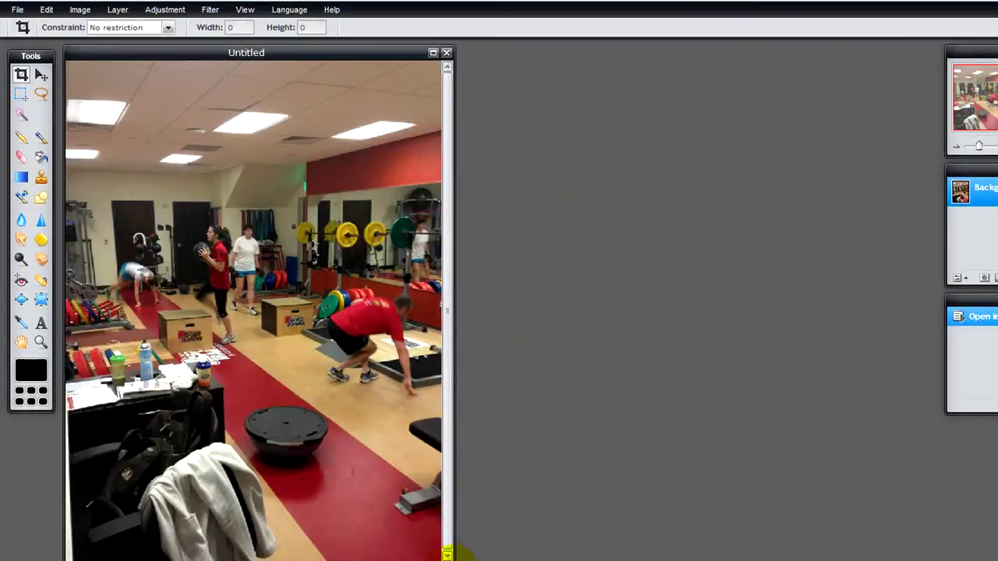
Crop the 720x960 slider3 photo to a 624x504 area around the exercisers.
{"action": "left_click_drag", "start_coordinate": [447, 554], "coordinate": [527, 556]}
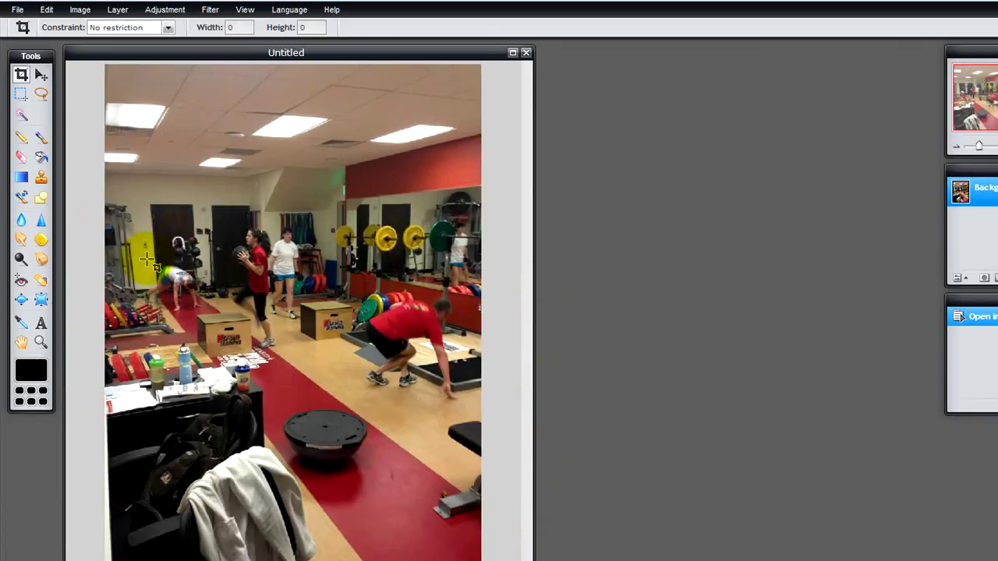
{"action": "left_click_drag", "start_coordinate": [111, 188], "coordinate": [404, 425]}
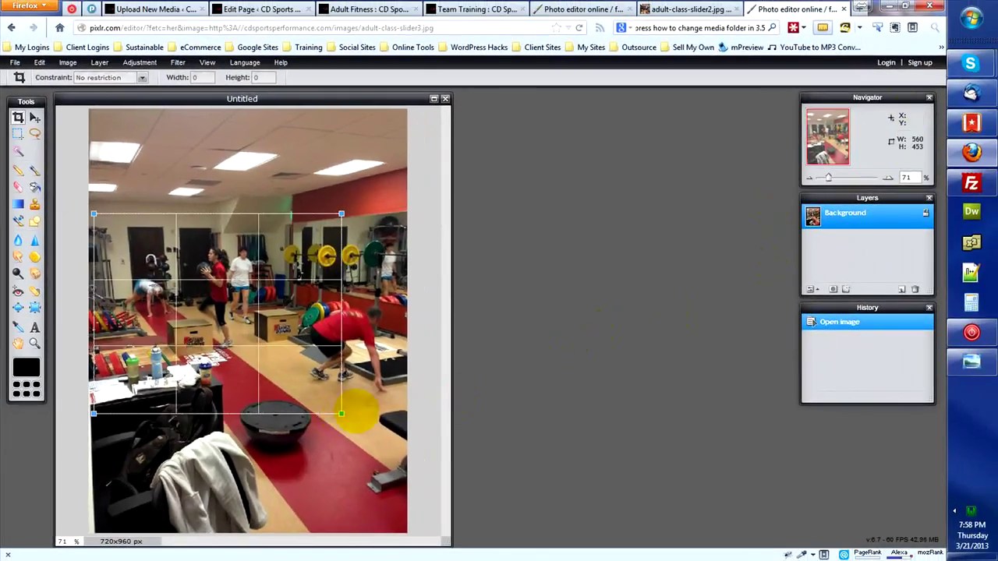
{"action": "mouse_move", "coordinate": [341, 413]}
{"action": "left_mouse_down"}
{"action": "mouse_move", "coordinate": [349, 412]}
{"action": "mouse_move", "coordinate": [336, 414]}
{"action": "mouse_move", "coordinate": [340, 430]}
{"action": "left_mouse_up"}
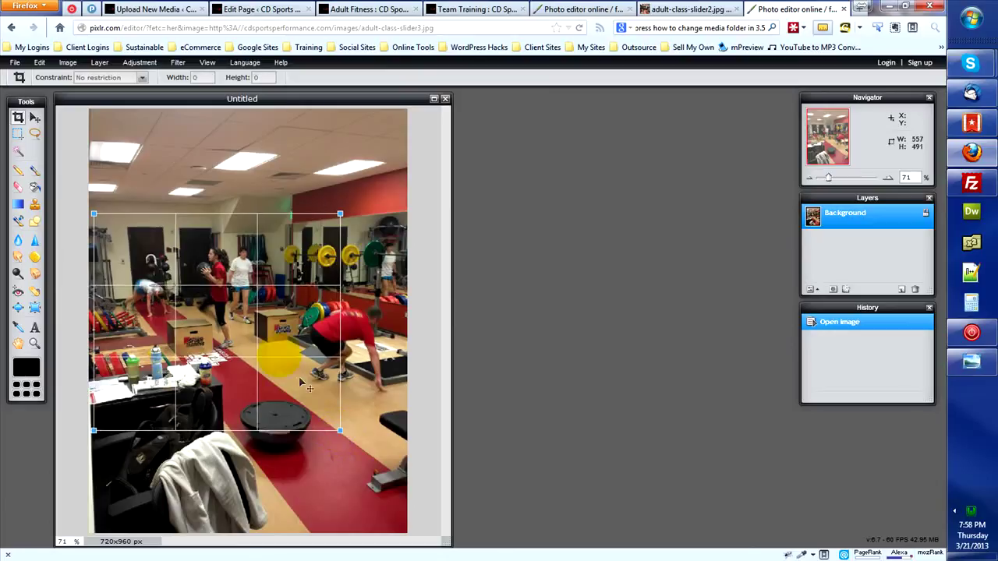
{"action": "left_click_drag", "start_coordinate": [241, 318], "coordinate": [277, 323]}
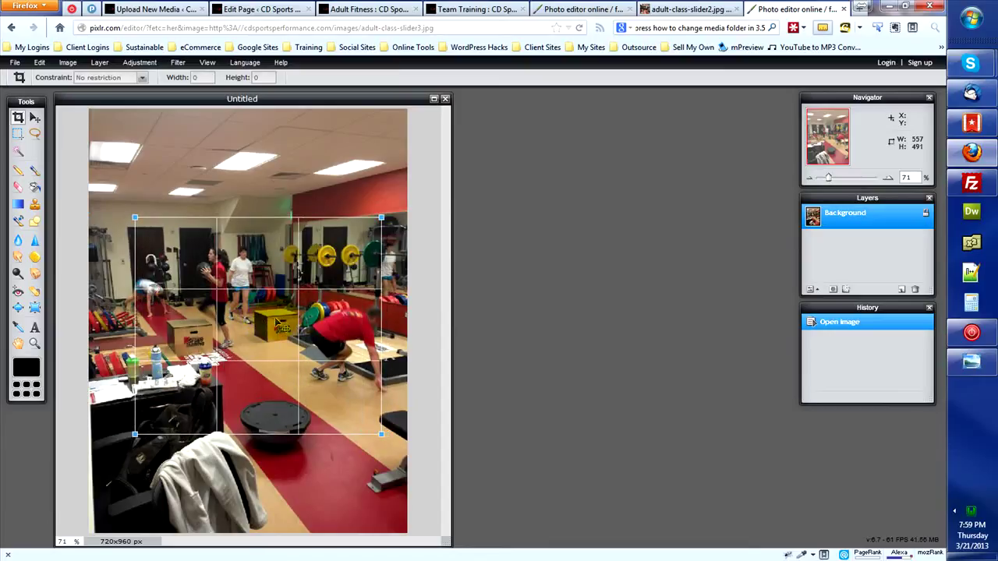
{"action": "left_click", "coordinate": [135, 218]}
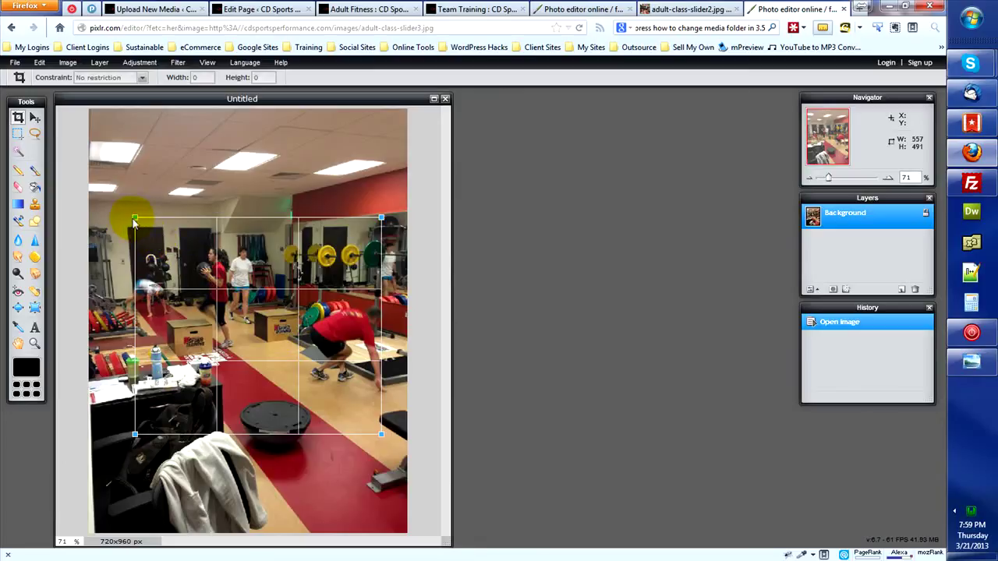
{"action": "left_click_drag", "start_coordinate": [135, 219], "coordinate": [106, 212]}
{"action": "left_click_drag", "start_coordinate": [147, 238], "coordinate": [156, 239]}
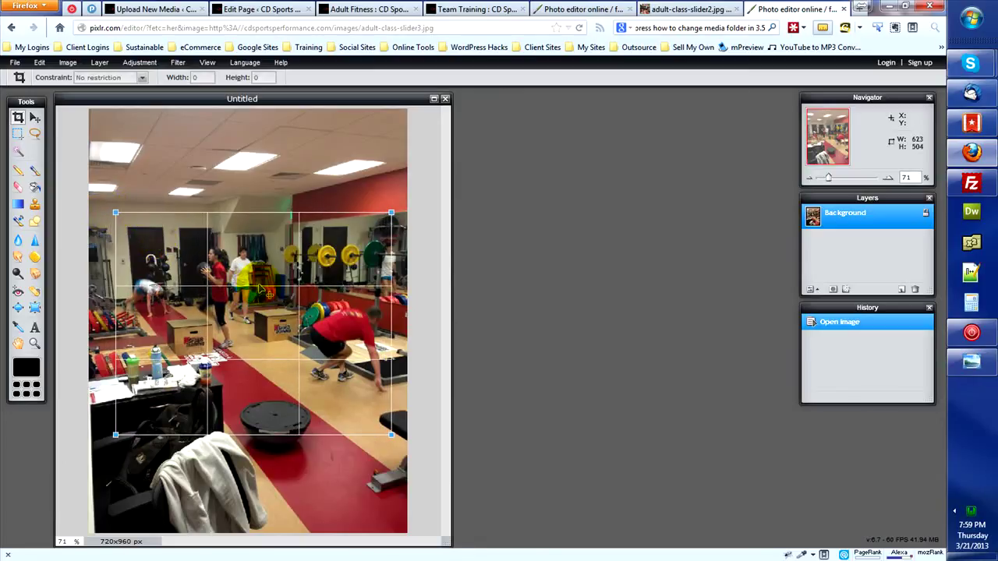
{"action": "left_click", "coordinate": [116, 213]}
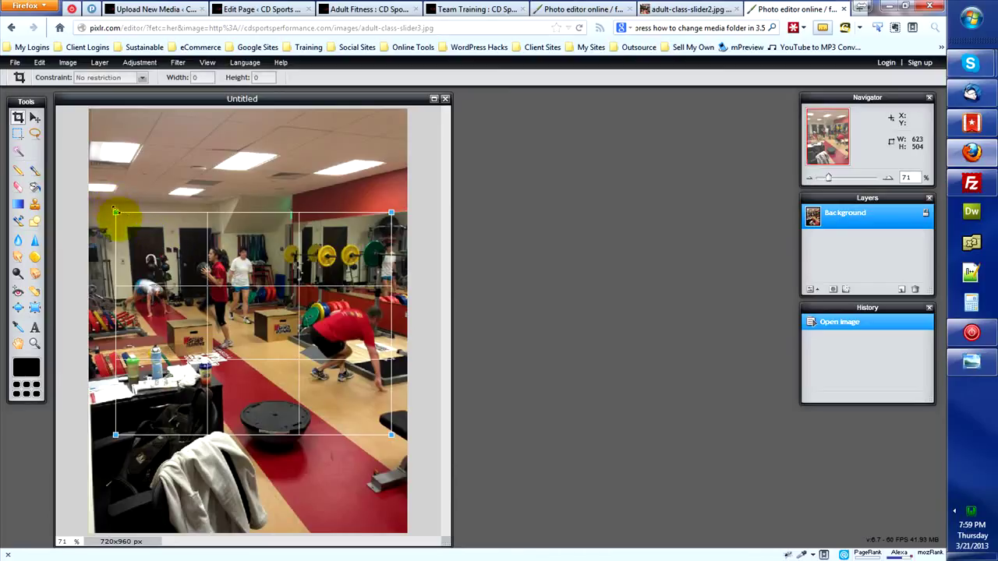
{"action": "double_click", "coordinate": [130, 236]}
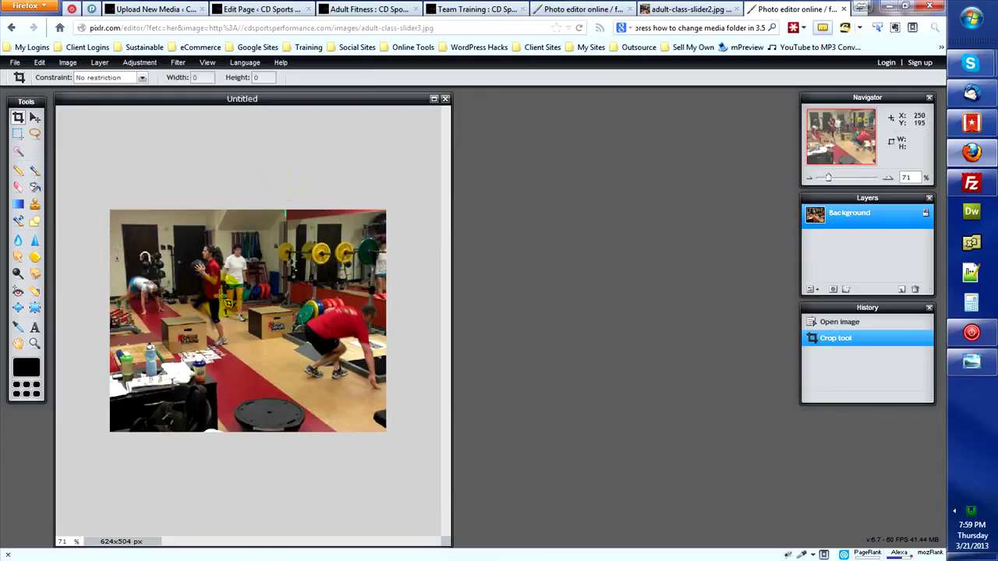
Resize the photo to 607x490 pixels, then crop it to 572x489.
{"action": "left_click", "coordinate": [68, 62]}
{"action": "left_click", "coordinate": [81, 75]}
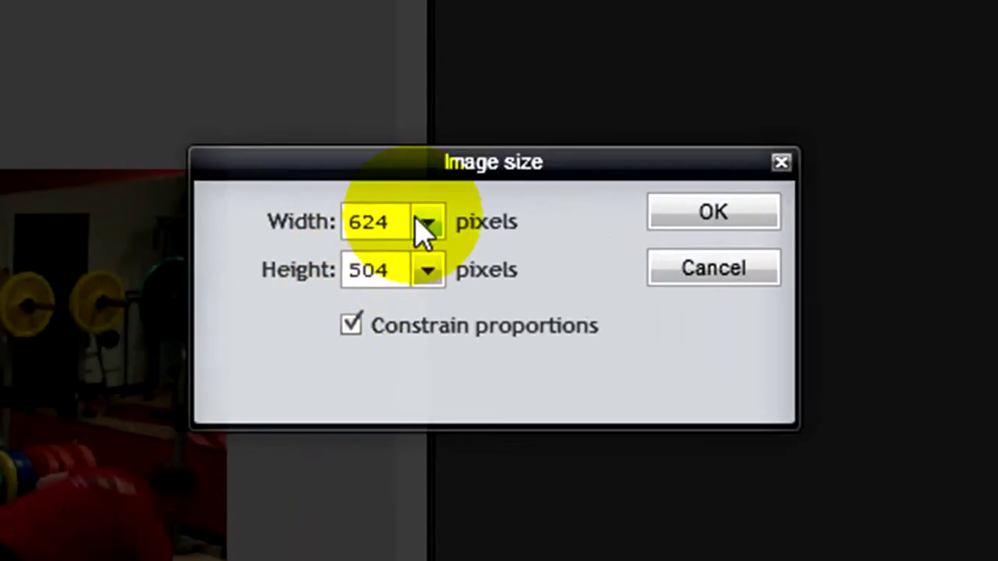
{"action": "double_click", "coordinate": [393, 269]}
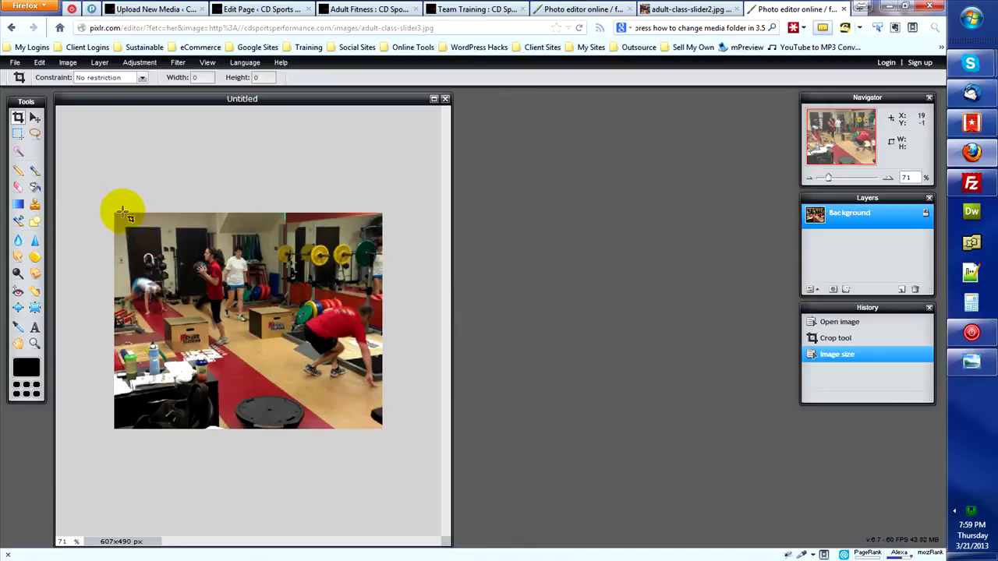
{"action": "left_click_drag", "start_coordinate": [121, 211], "coordinate": [376, 429]}
{"action": "key", "text": "Return"}
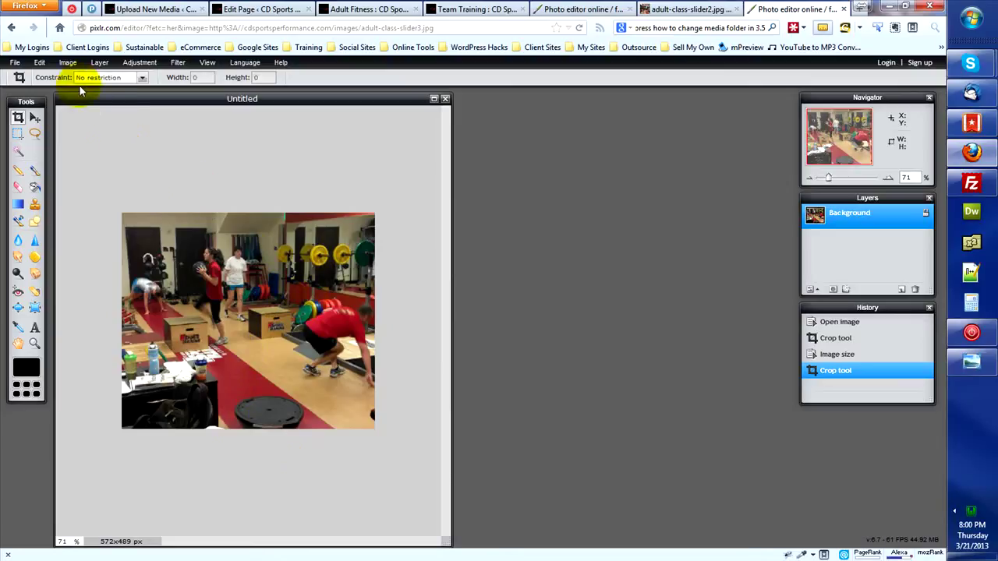
Save the photo as JPEG over adult-class-slider3.jpg, then place the caret after slider3 in the address.
{"action": "left_click", "coordinate": [15, 63]}
{"action": "left_click", "coordinate": [32, 124]}
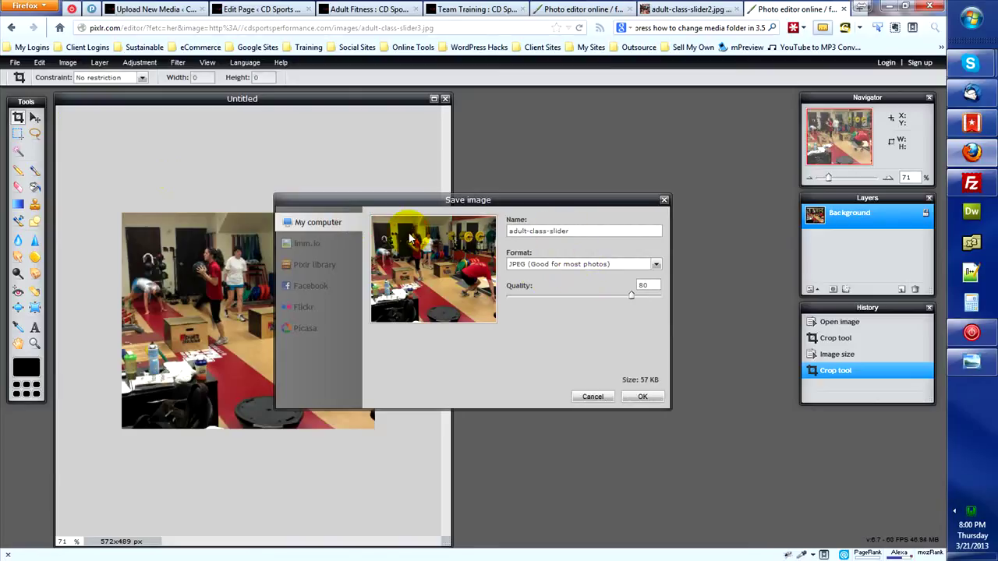
{"action": "left_click", "coordinate": [641, 396]}
{"action": "left_click", "coordinate": [324, 230]}
{"action": "left_click", "coordinate": [510, 290]}
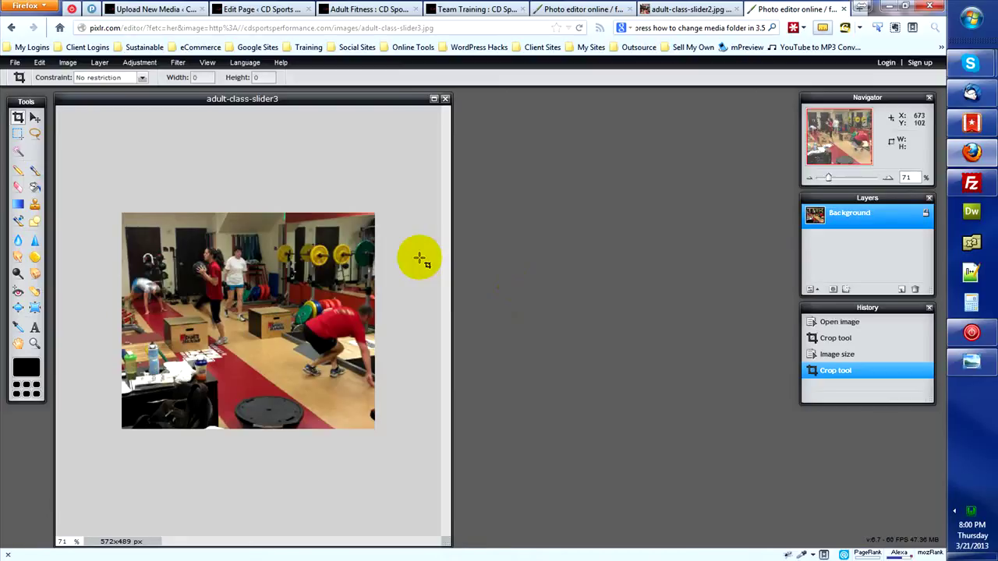
{"action": "left_click", "coordinate": [424, 27]}
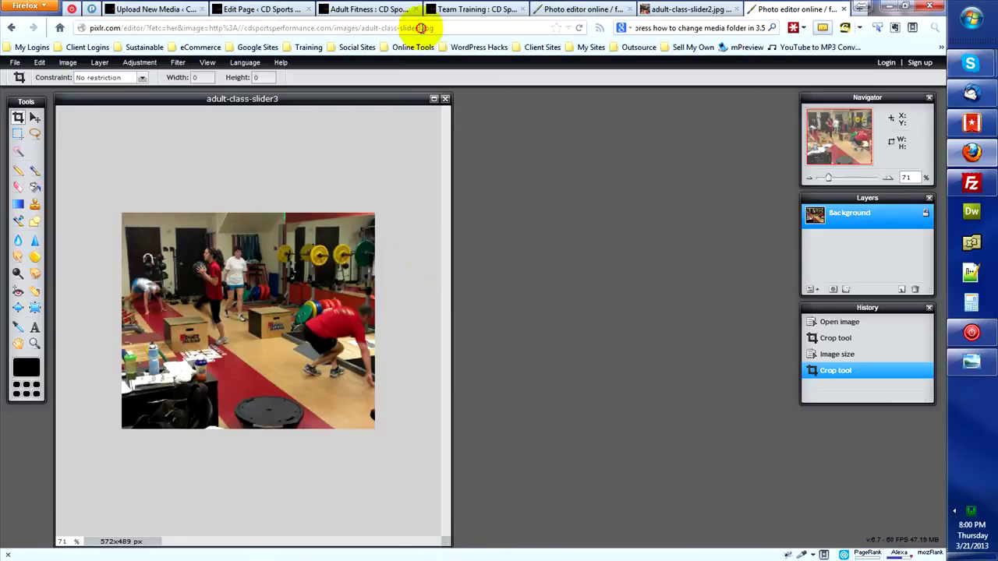
{"action": "left_click", "coordinate": [425, 28]}
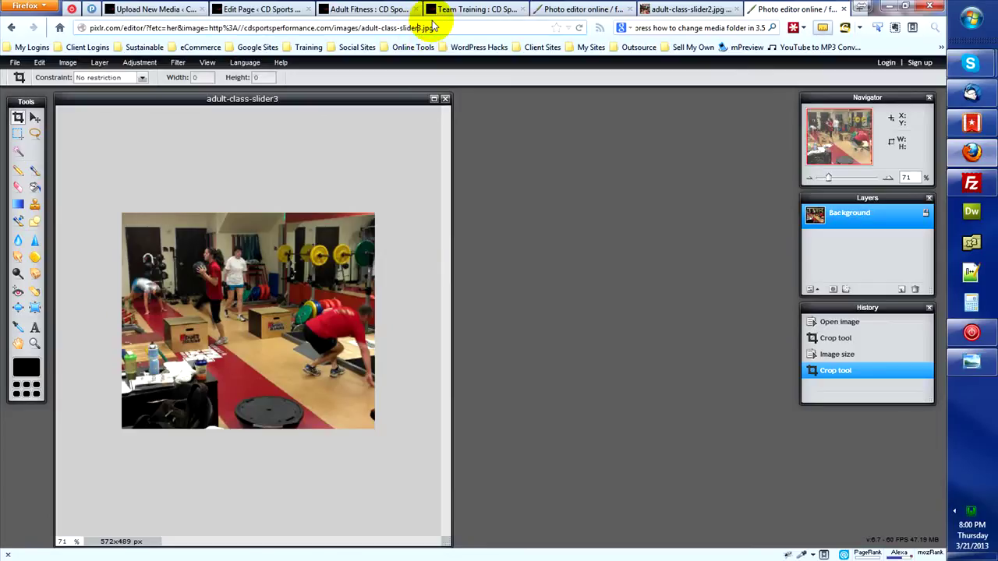
Load adult-class-slider4.jpg and crop it, keeping the ceiling out of the frame.
{"action": "key", "text": "BackSpace"}
{"action": "type", "text": "4"}
{"action": "key", "text": "Return"}
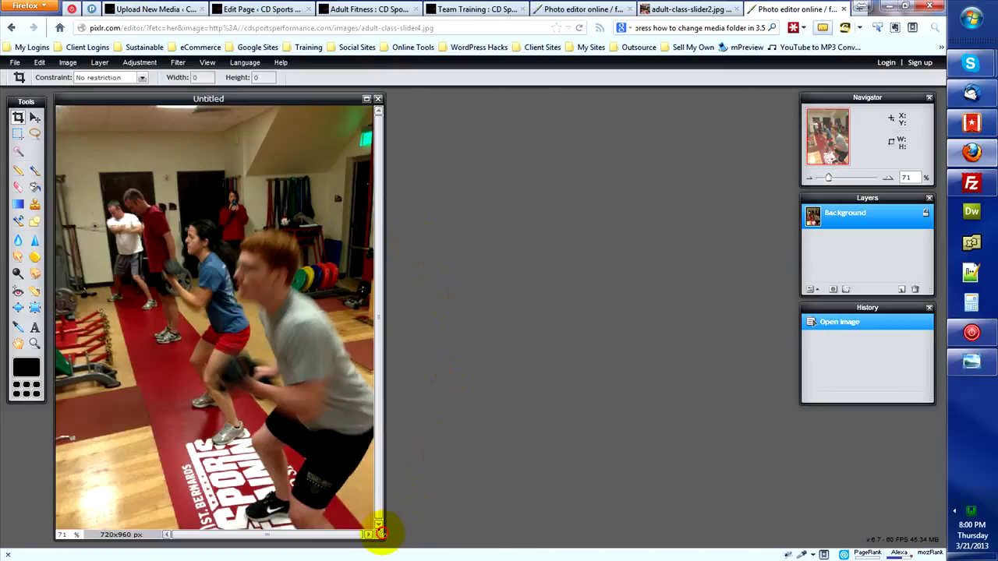
{"action": "left_click_drag", "start_coordinate": [380, 532], "coordinate": [425, 543]}
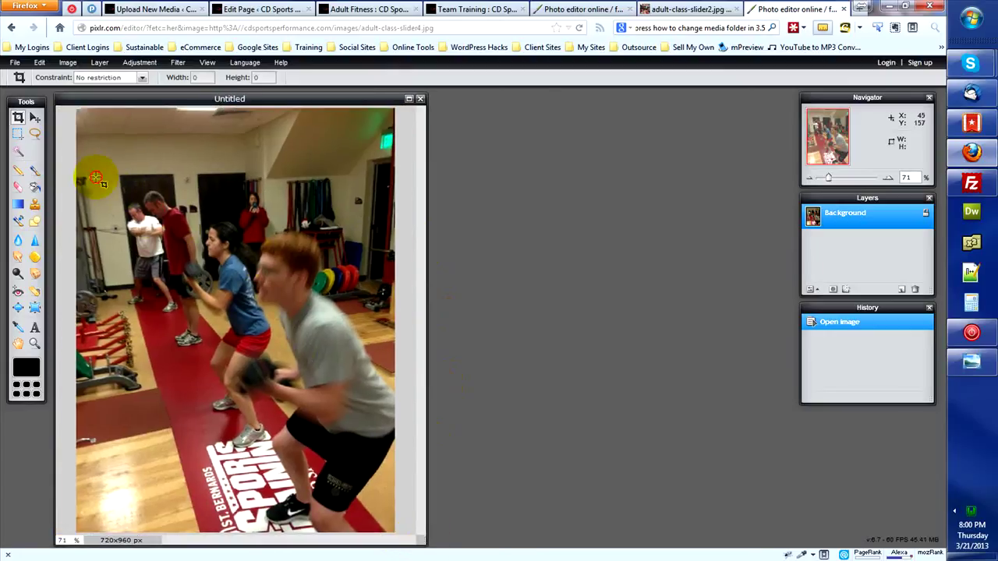
{"action": "left_click_drag", "start_coordinate": [96, 179], "coordinate": [396, 450]}
{"action": "left_click_drag", "start_coordinate": [95, 179], "coordinate": [91, 189]}
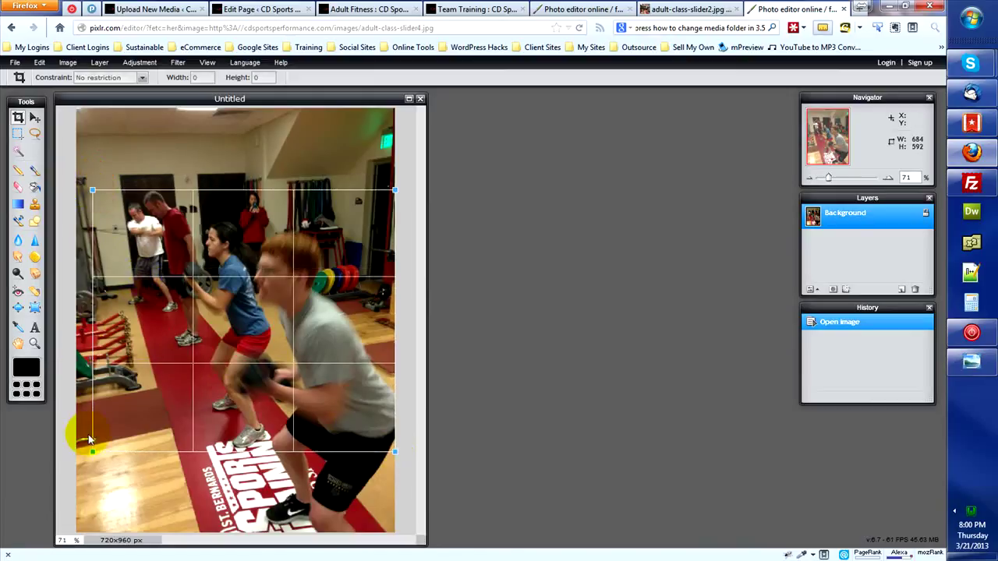
{"action": "left_click", "coordinate": [248, 399]}
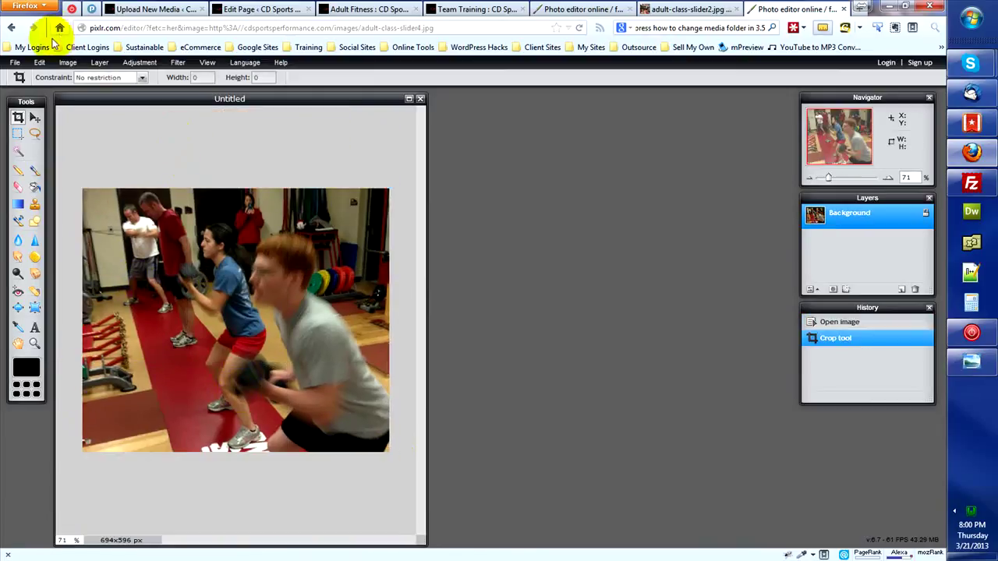
Shrink the cropped slider4 photo to 571x490 pixels.
{"action": "left_click", "coordinate": [68, 62]}
{"action": "left_click", "coordinate": [69, 81]}
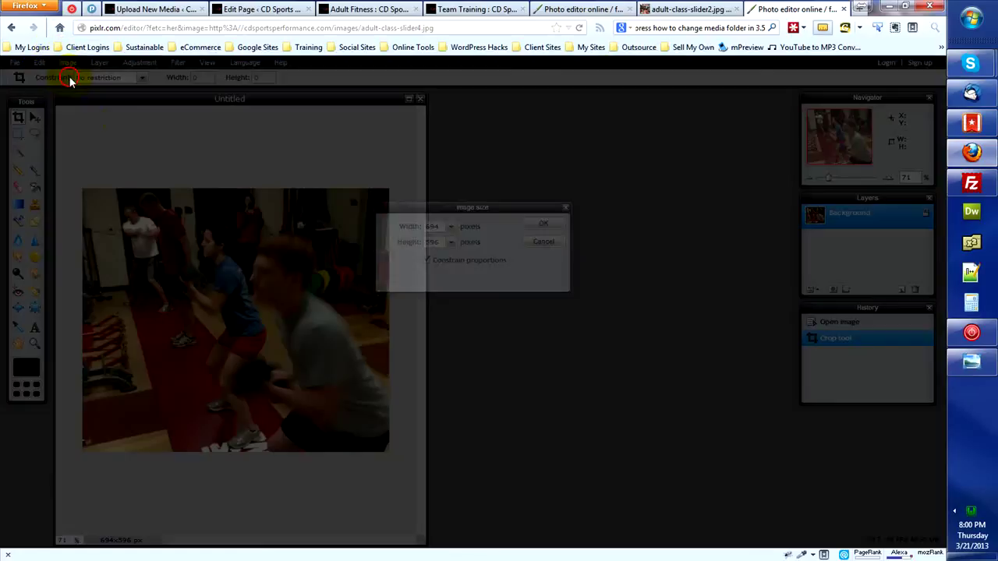
{"action": "left_click", "coordinate": [434, 243]}
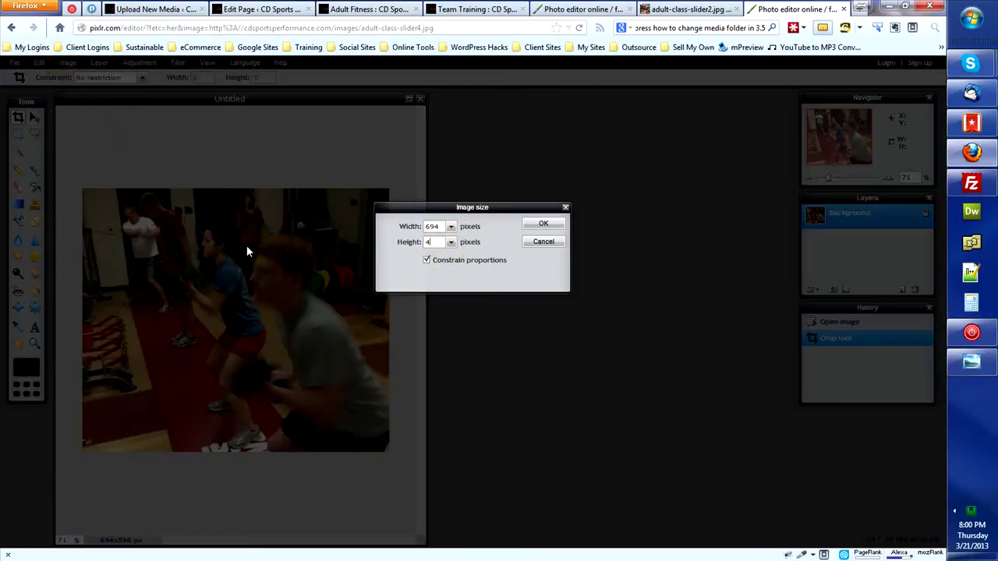
{"action": "key", "text": "Return"}
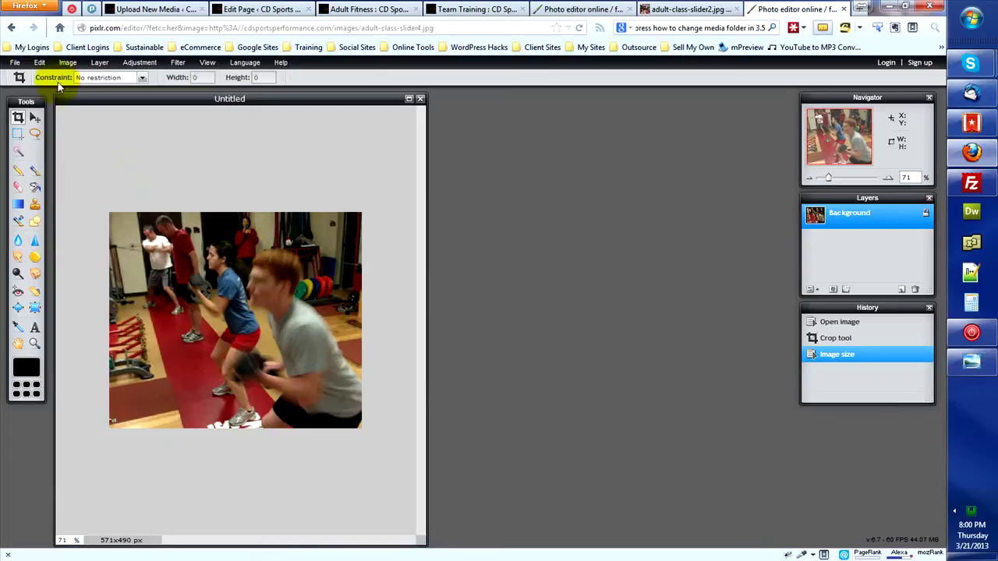
Save it as JPEG into the images folder, replacing adult-class-slider4.jpg.
{"action": "left_click", "coordinate": [15, 62]}
{"action": "left_click", "coordinate": [24, 124]}
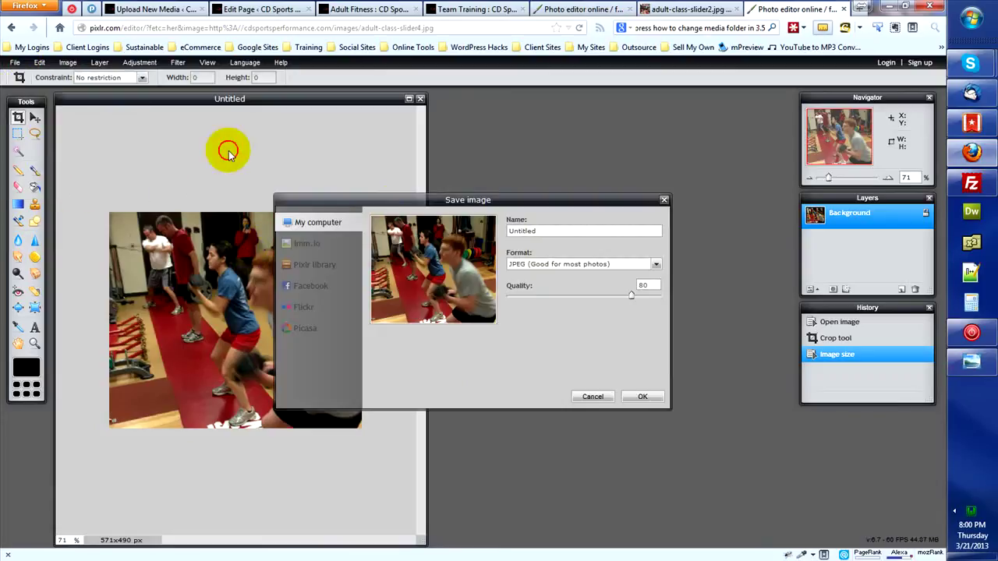
{"action": "double_click", "coordinate": [548, 230]}
{"action": "key", "text": "ctrl+v"}
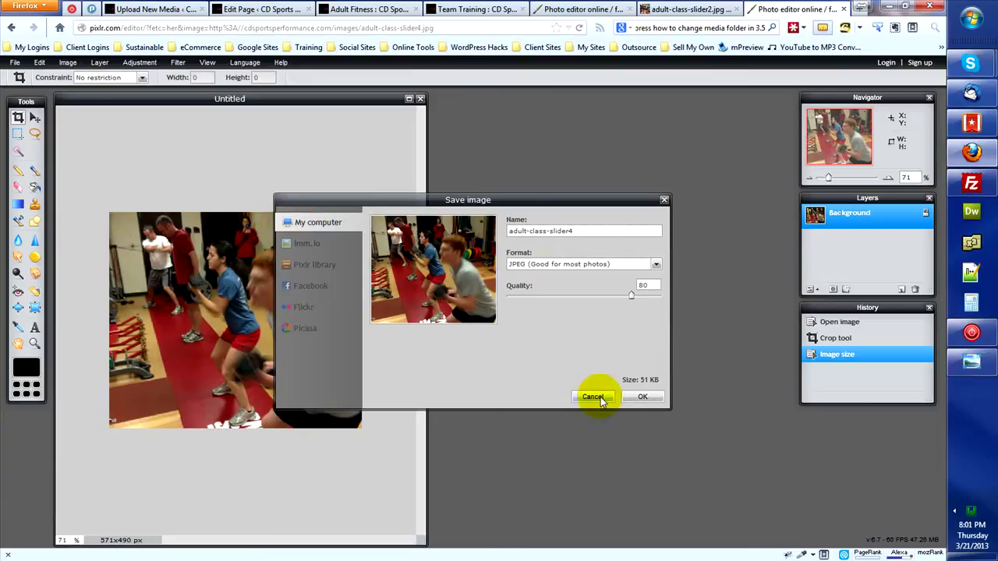
{"action": "left_click", "coordinate": [643, 396]}
{"action": "left_click", "coordinate": [323, 230]}
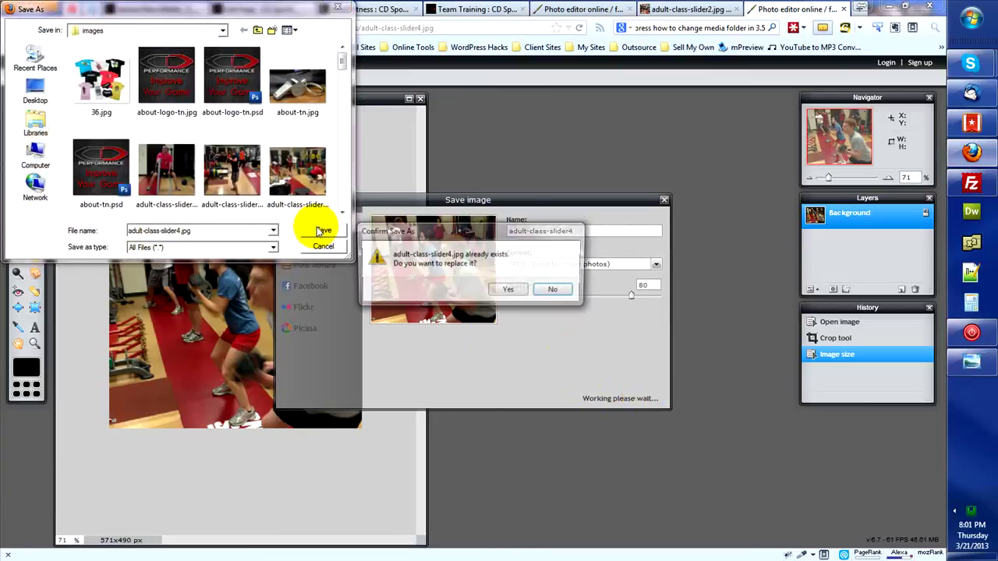
{"action": "left_click", "coordinate": [520, 286]}
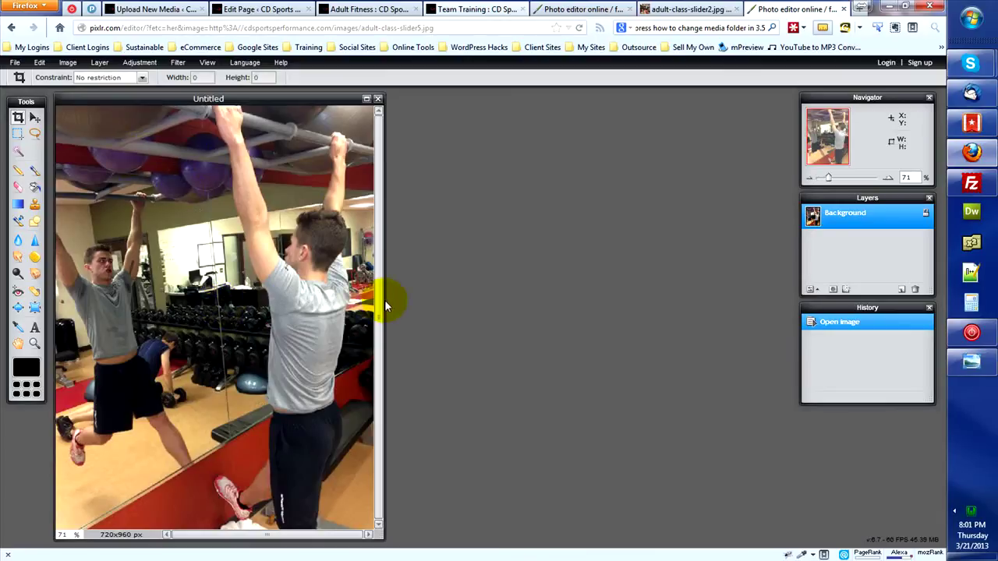
Crop the slider5 pull-up photo to a nearly square area.
{"action": "left_click_drag", "start_coordinate": [380, 534], "coordinate": [457, 537]}
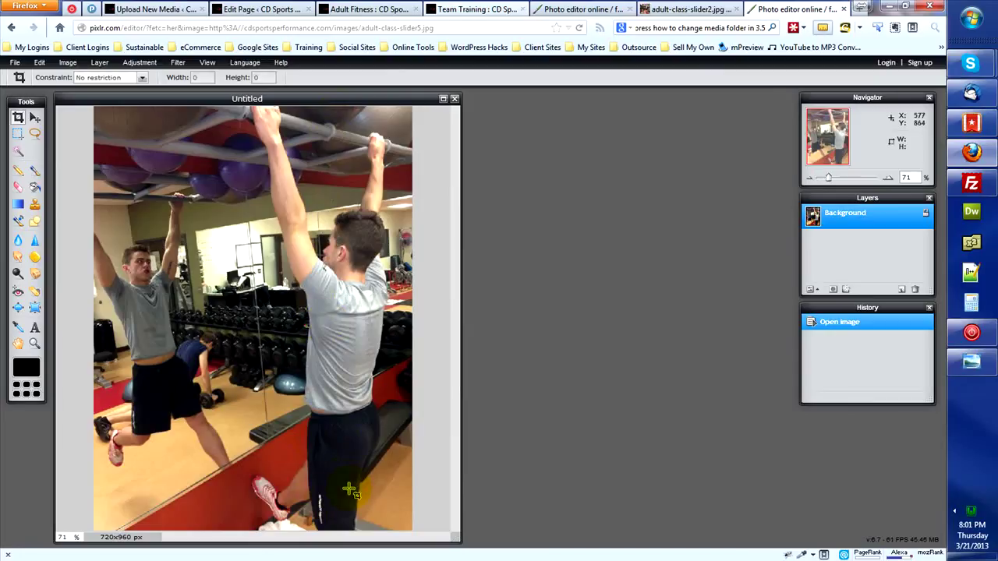
{"action": "left_click", "coordinate": [68, 62]}
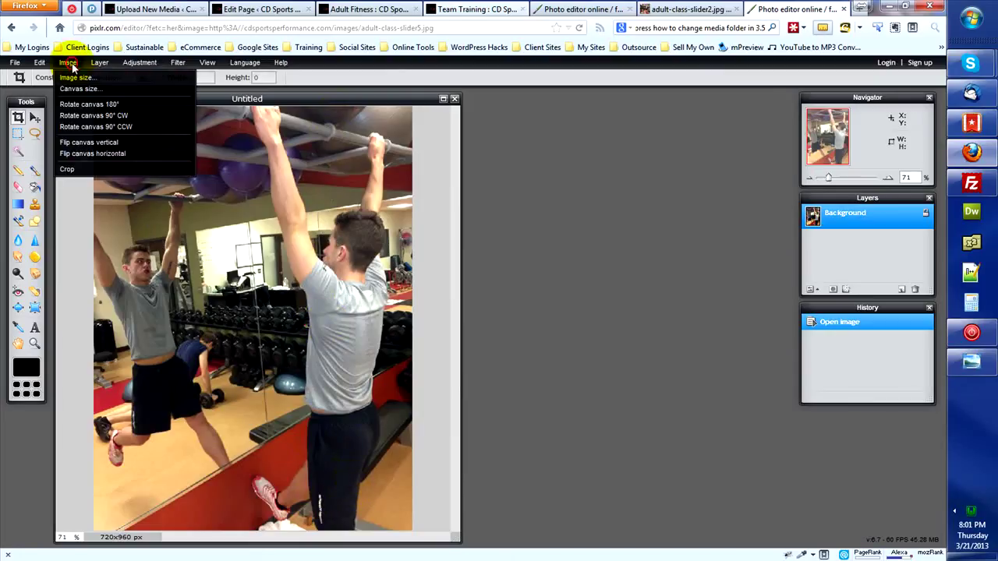
{"action": "left_click", "coordinate": [78, 84]}
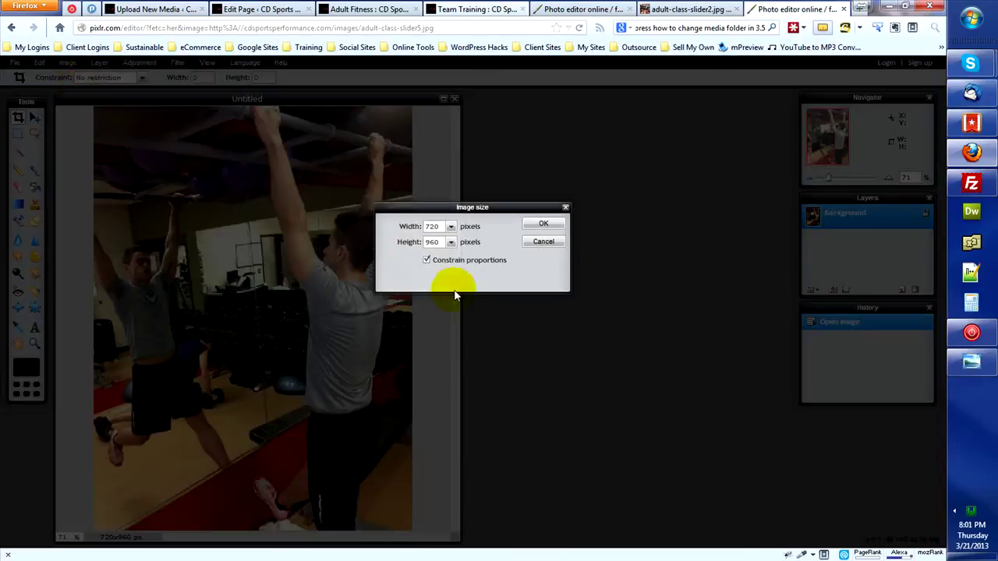
{"action": "left_click", "coordinate": [437, 242]}
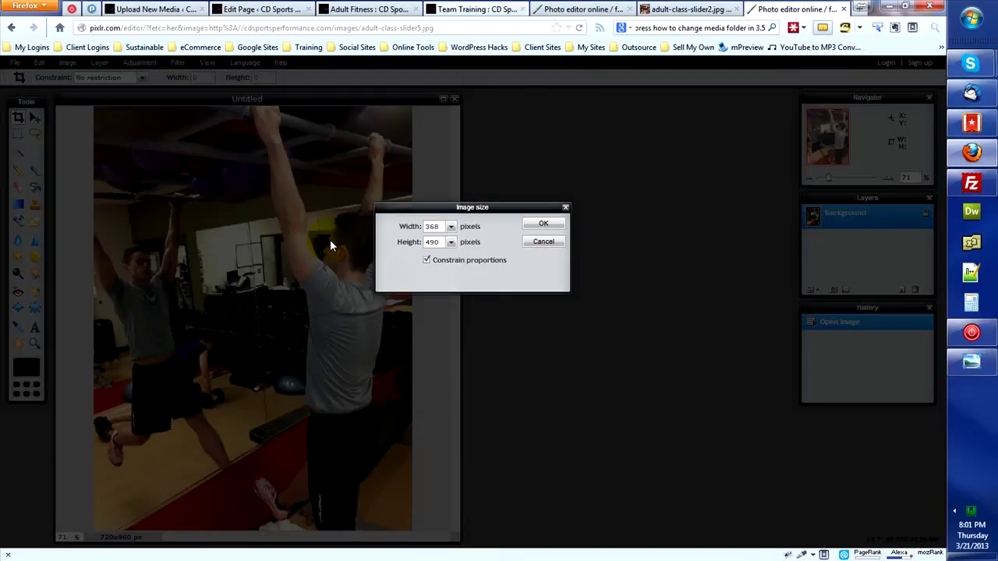
{"action": "left_click", "coordinate": [543, 241]}
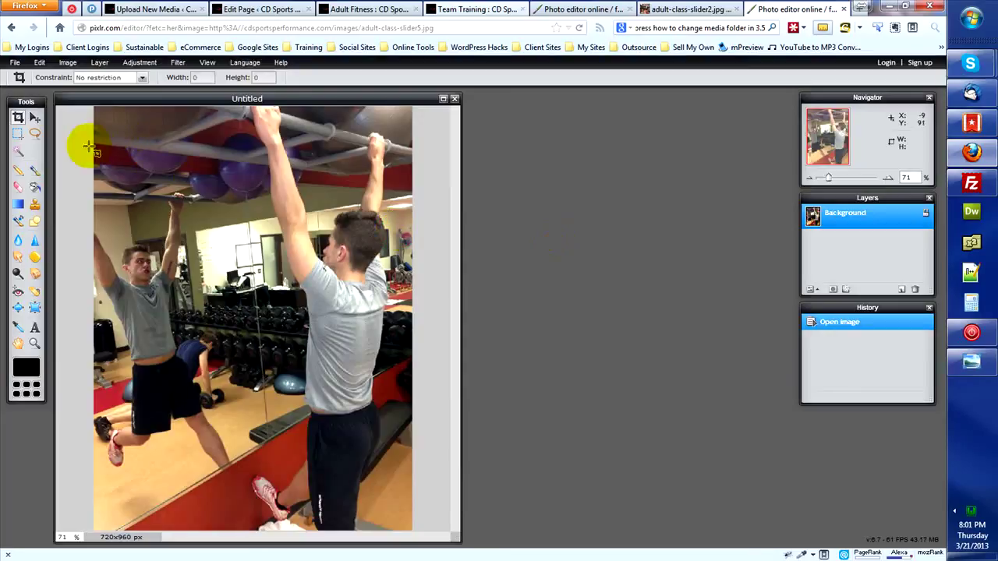
{"action": "left_click_drag", "start_coordinate": [94, 159], "coordinate": [417, 479]}
{"action": "key", "text": "Return"}
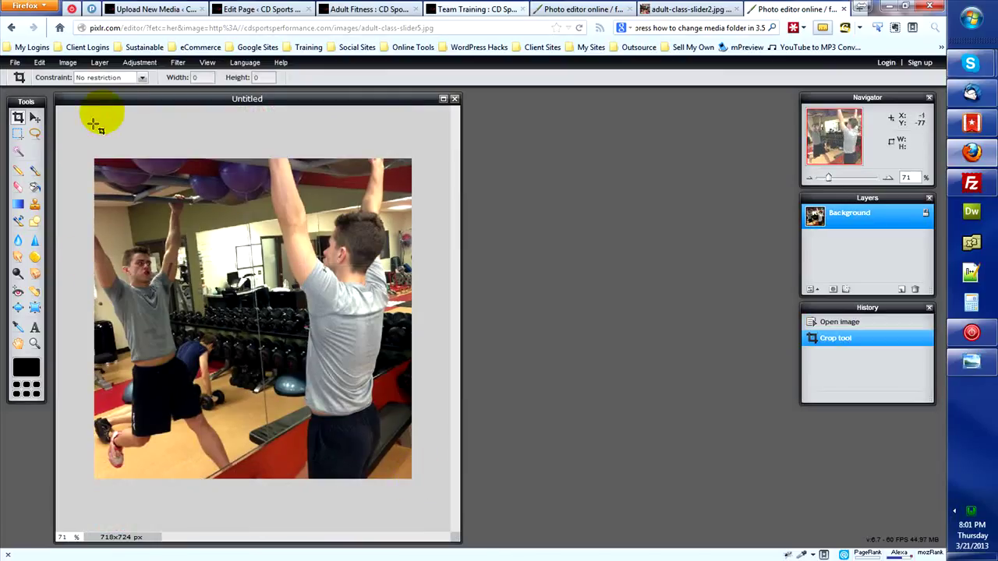
Scale the photo to 550 pixels wide, then trim it to 549x521.
{"action": "left_click", "coordinate": [68, 62]}
{"action": "left_click", "coordinate": [71, 72]}
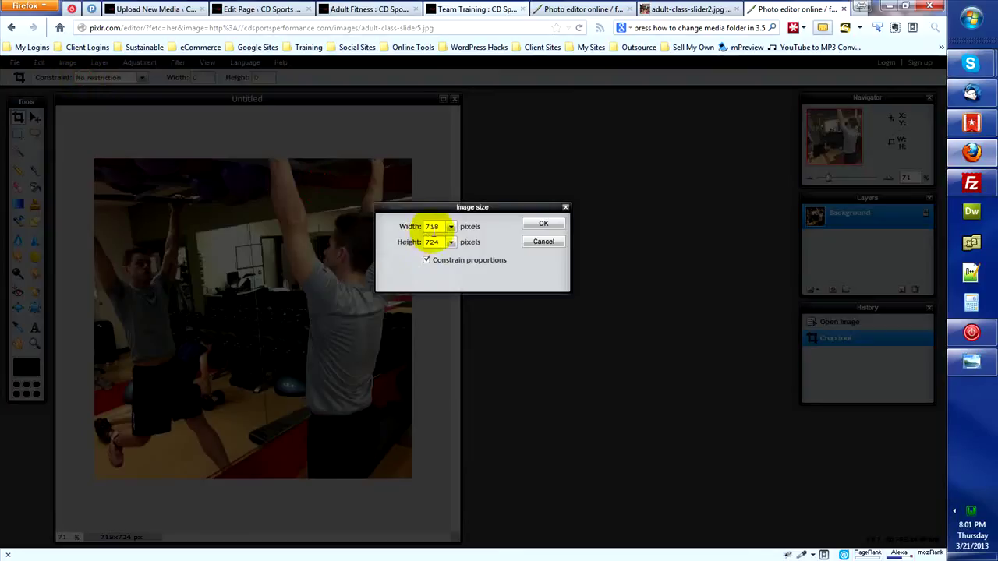
{"action": "type", "text": "550"}
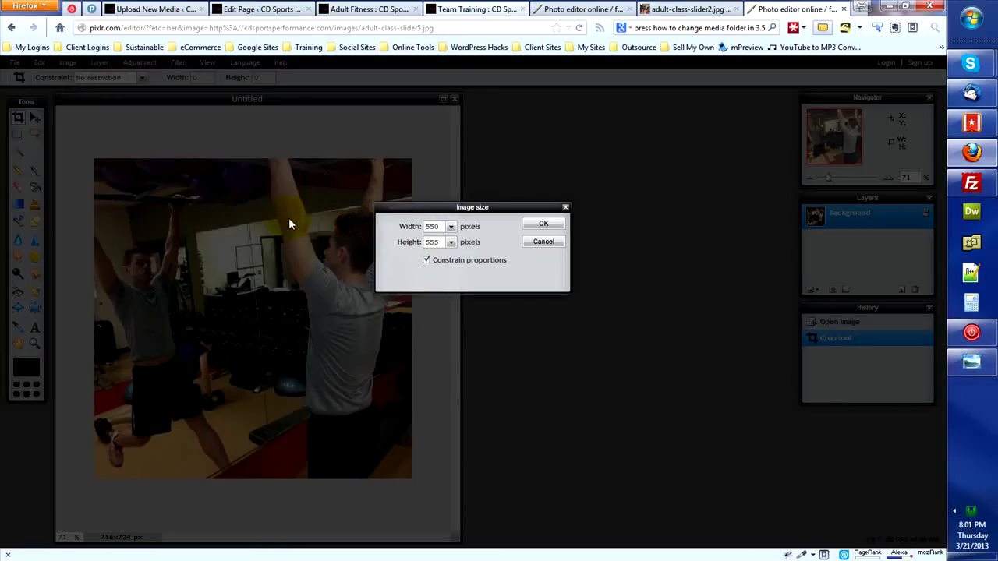
{"action": "key", "text": "Return"}
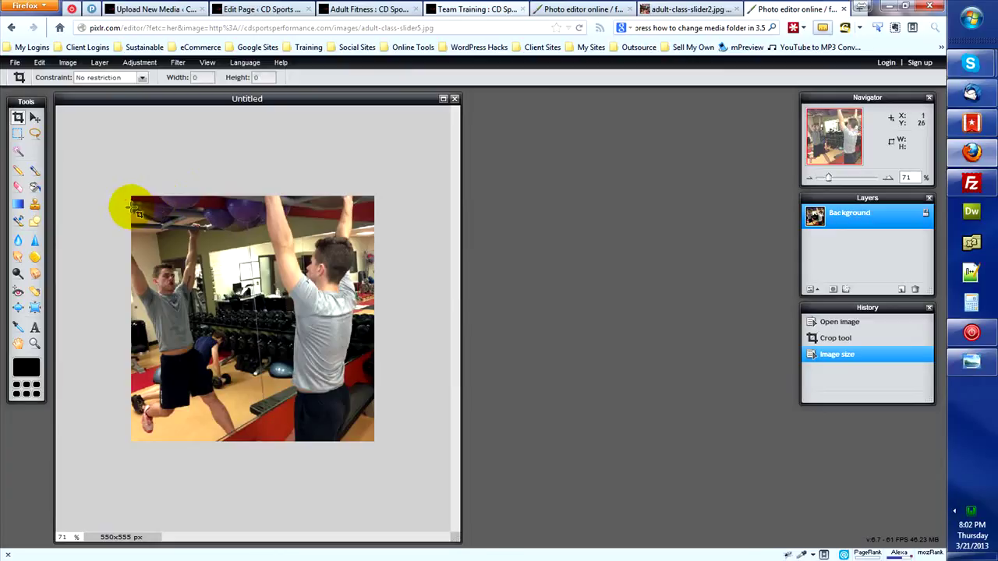
{"action": "left_click_drag", "start_coordinate": [132, 208], "coordinate": [384, 439]}
{"action": "key", "text": "Return"}
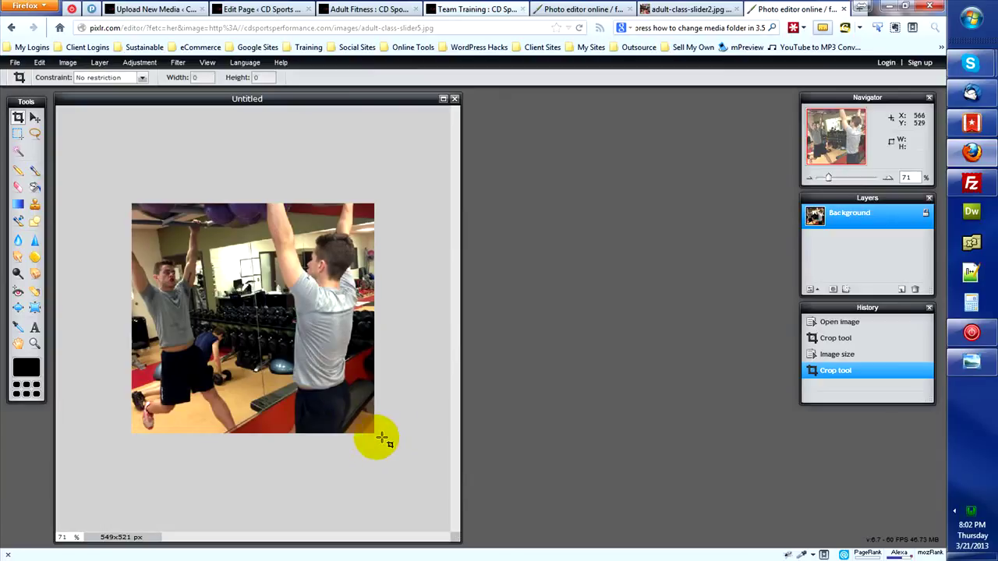
Save the 549x521 photo as JPEG, replacing adult-class-slider5.jpg in the images folder.
{"action": "left_click", "coordinate": [15, 63]}
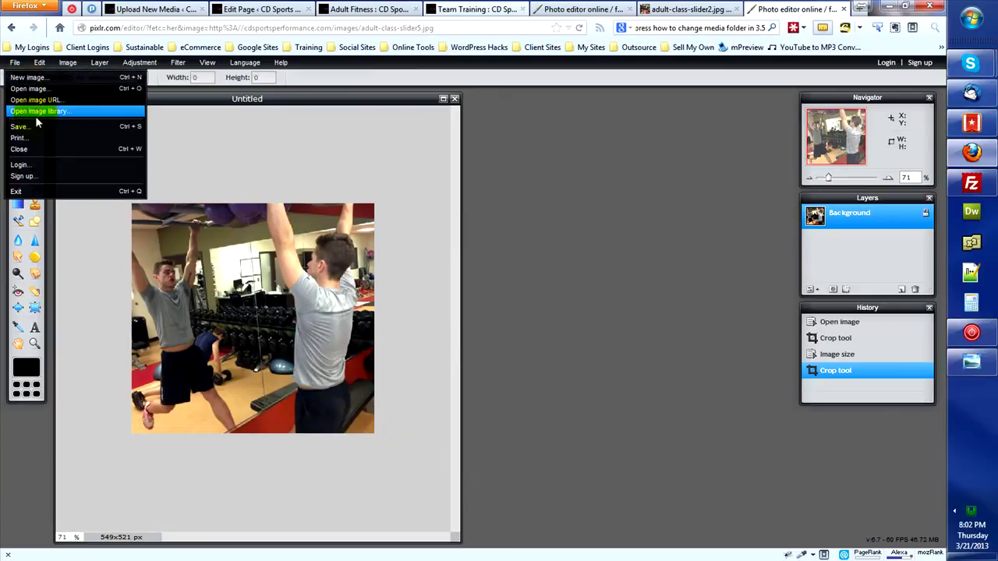
{"action": "left_click", "coordinate": [32, 126]}
{"action": "double_click", "coordinate": [551, 227]}
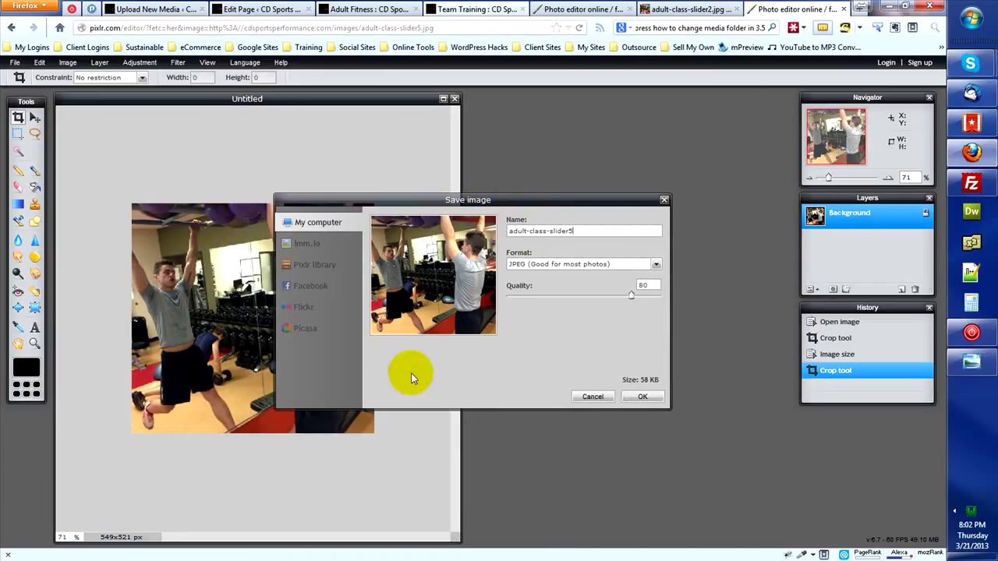
{"action": "left_click", "coordinate": [641, 397]}
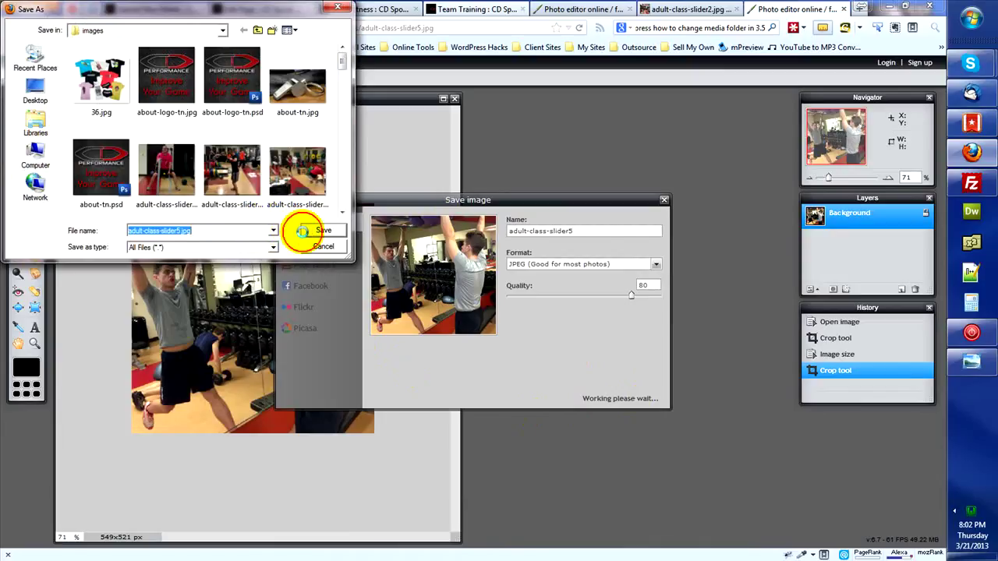
{"action": "left_click", "coordinate": [305, 234]}
{"action": "left_click", "coordinate": [507, 290]}
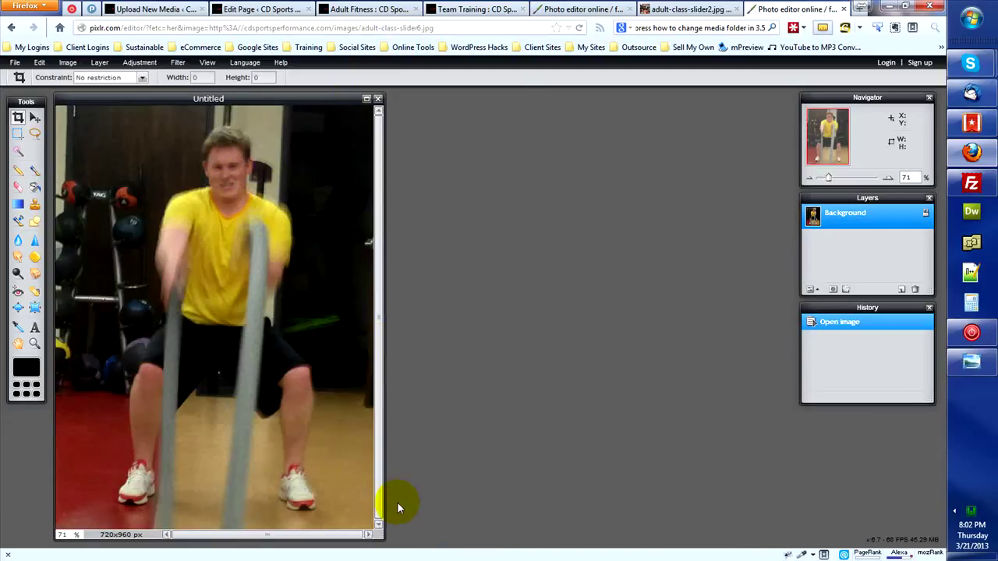
Load the 960x720 adult-class-slider7.jpg through the image address instead of slider6.
{"action": "left_click_drag", "start_coordinate": [381, 535], "coordinate": [476, 542]}
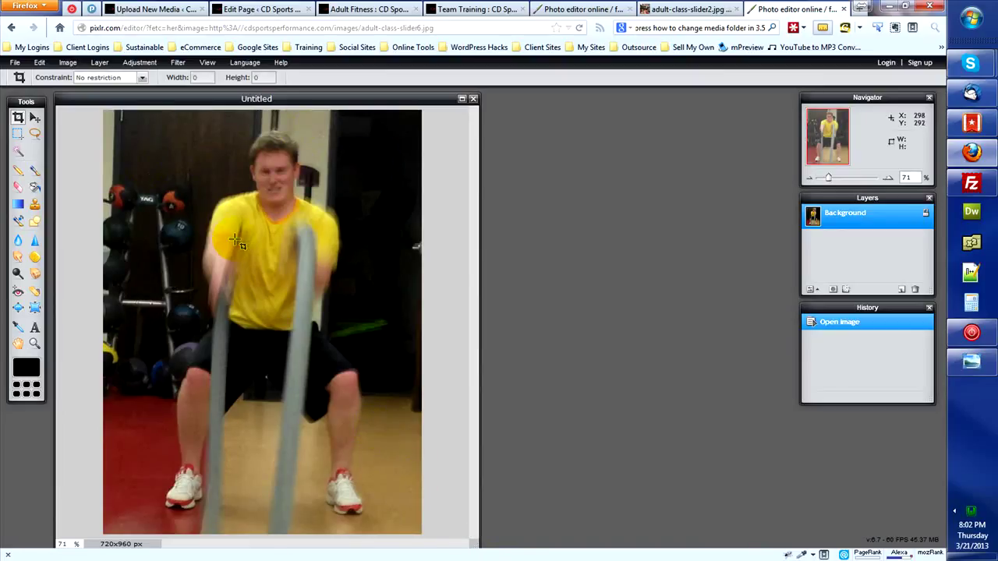
{"action": "left_click", "coordinate": [425, 28]}
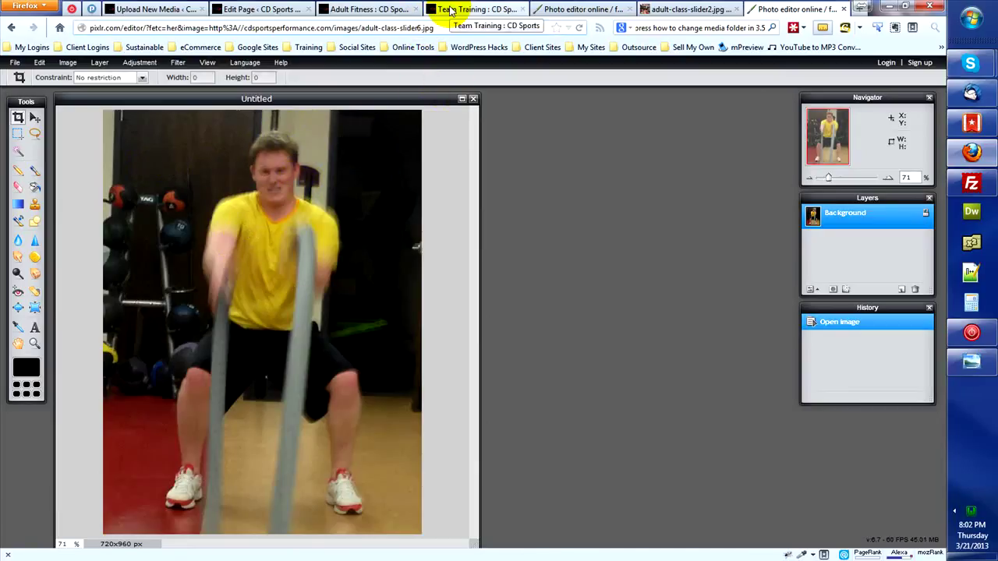
{"action": "key", "text": "Return"}
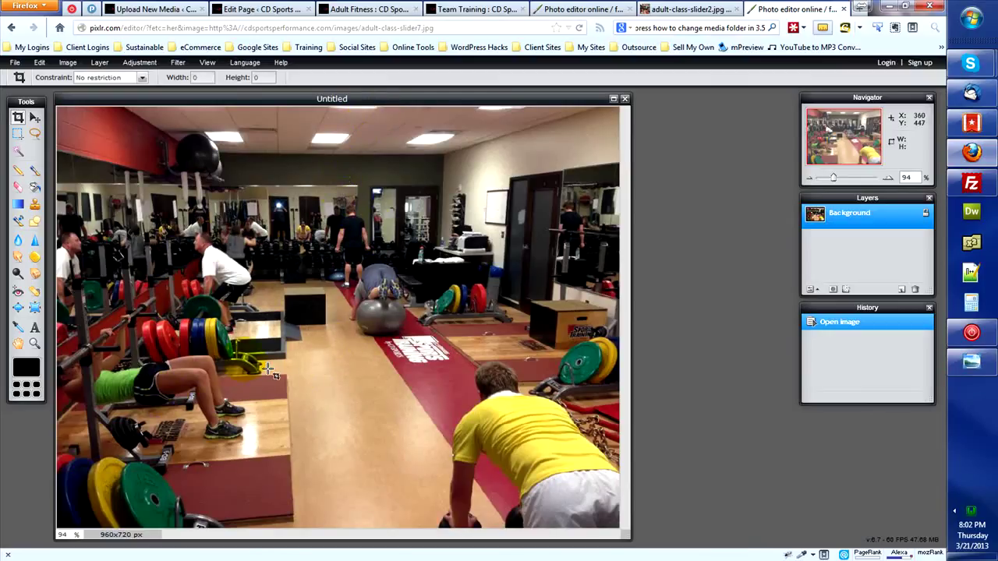
Crop the slider7 photo to leave out the man in yellow.
{"action": "left_click", "coordinate": [384, 343]}
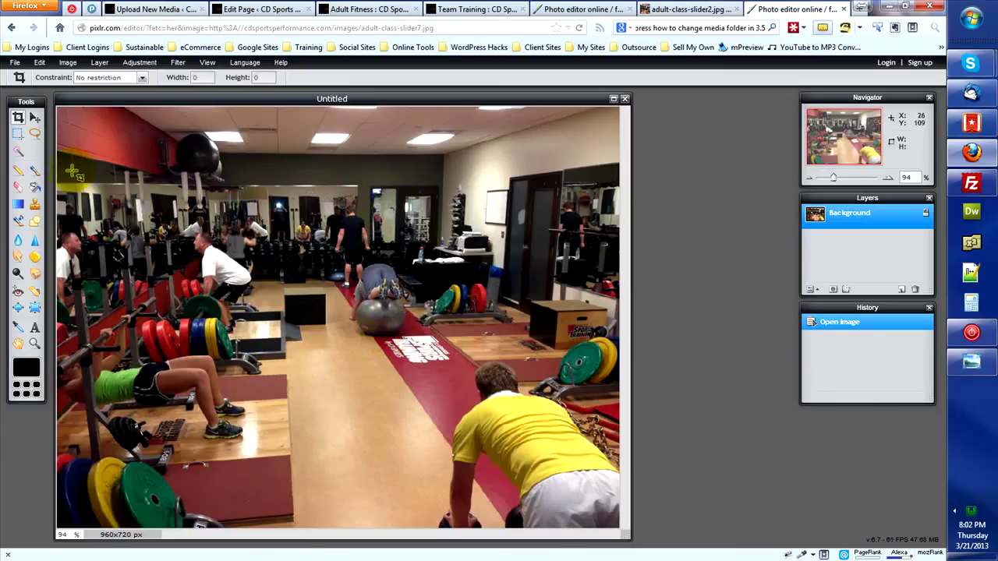
{"action": "left_click_drag", "start_coordinate": [63, 169], "coordinate": [436, 468]}
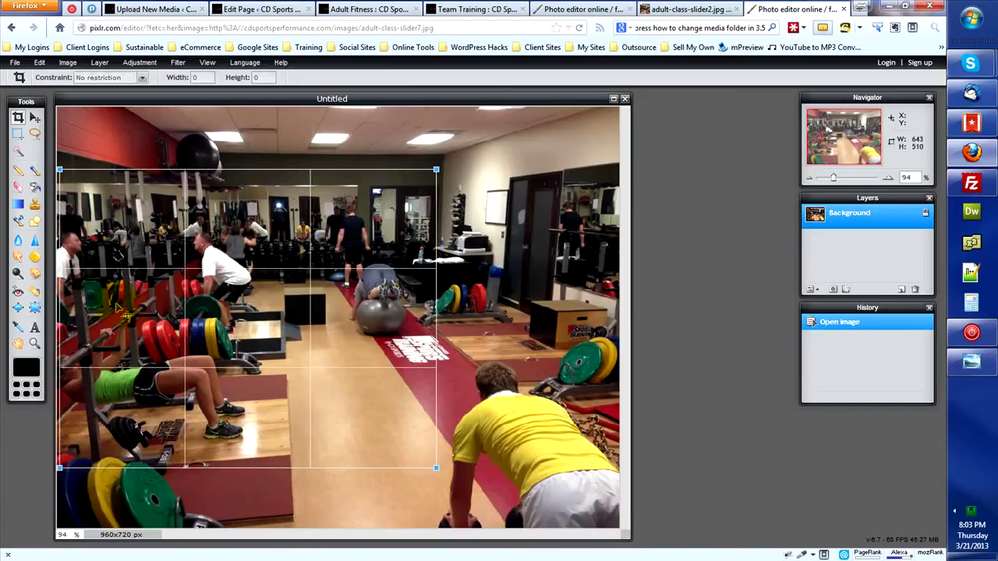
{"action": "left_click_drag", "start_coordinate": [124, 311], "coordinate": [121, 310]}
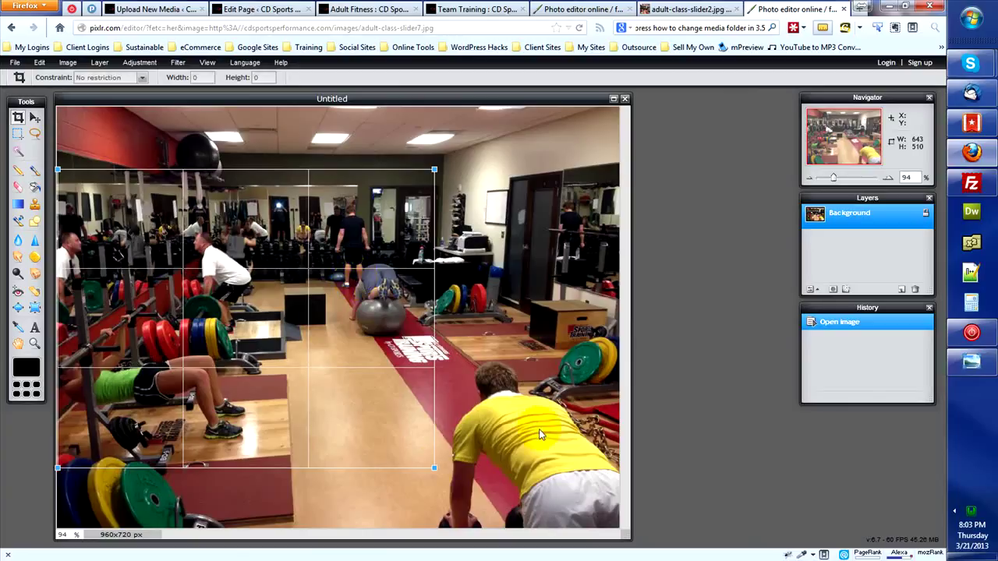
{"action": "key", "text": "Return"}
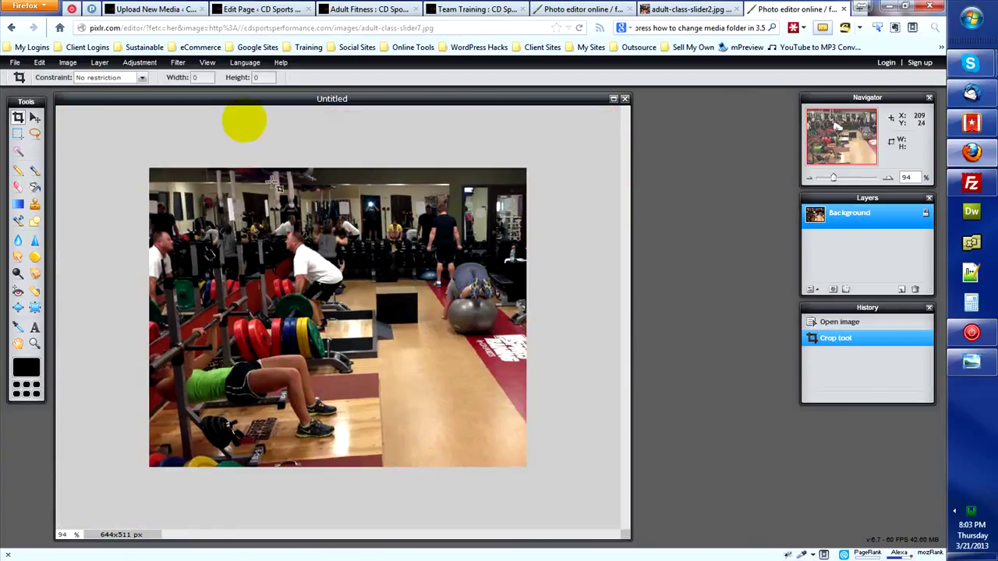
Resize the photo to 490 pixels high, then trim the right side to 570x488.
{"action": "left_click", "coordinate": [68, 62]}
{"action": "left_click", "coordinate": [72, 78]}
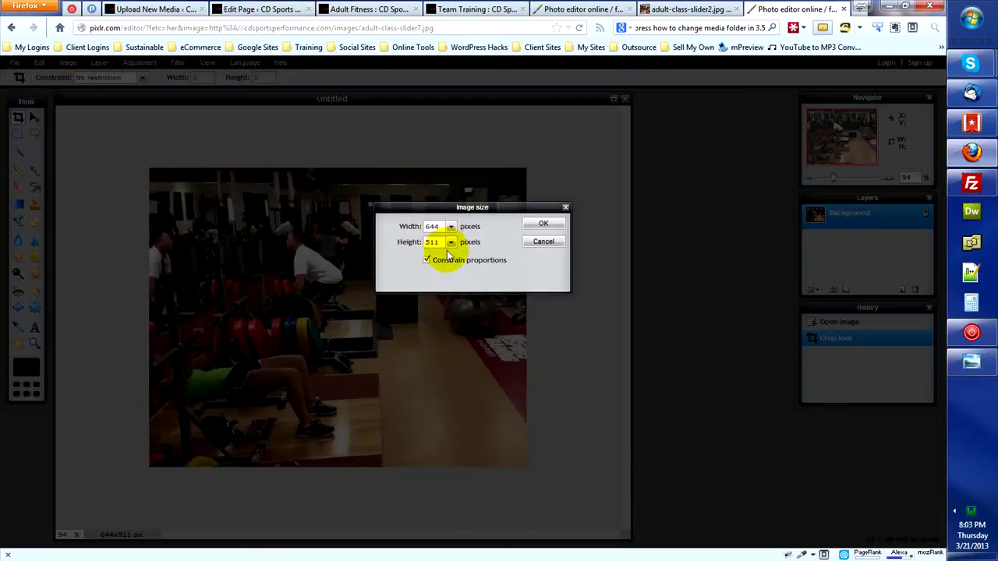
{"action": "type", "text": "49"}
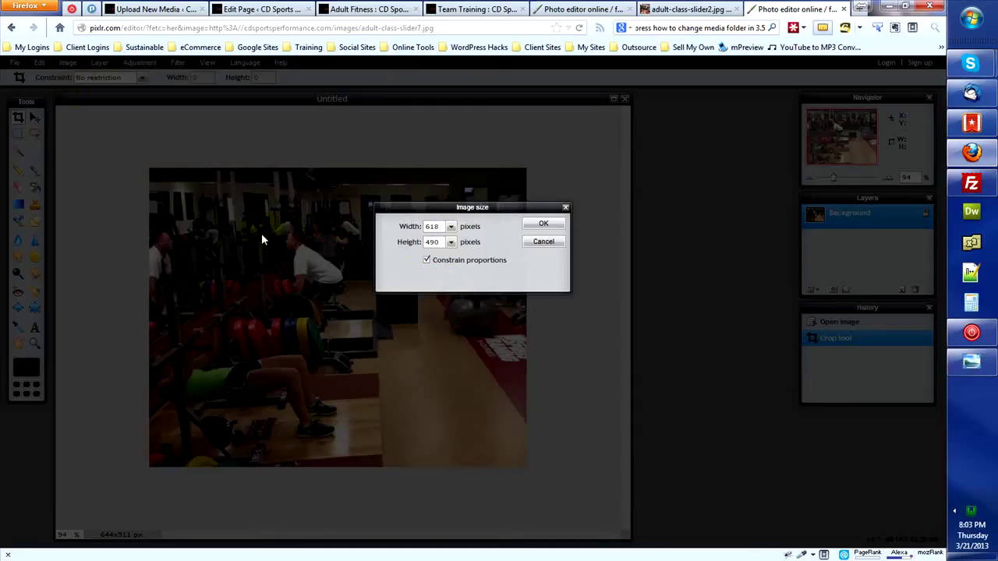
{"action": "type", "text": "0"}
{"action": "key", "text": "Return"}
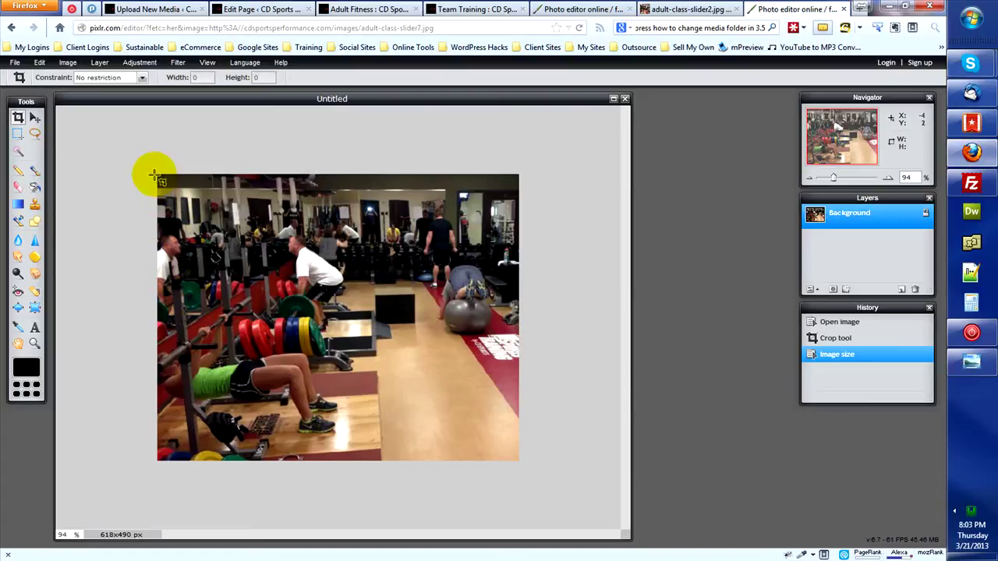
{"action": "left_click_drag", "start_coordinate": [157, 175], "coordinate": [491, 464]}
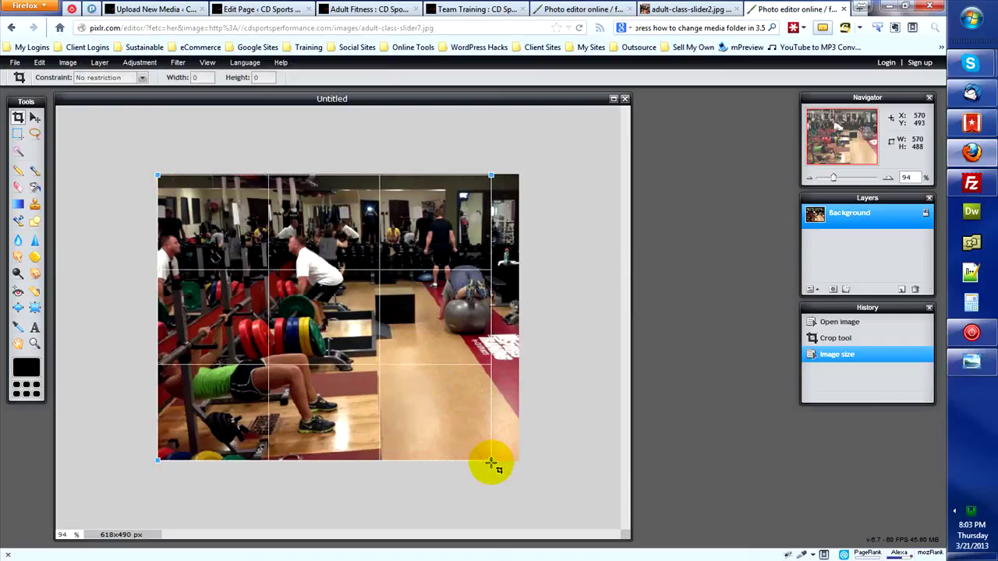
{"action": "key", "text": "Return"}
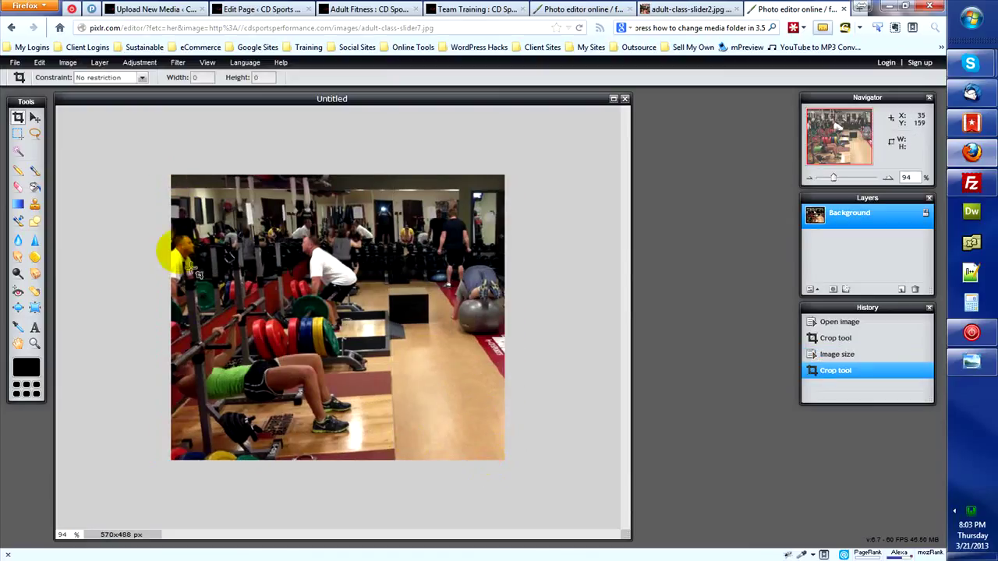
Save it as JPEG over adult-class-slider7.jpg and return to the WordPress upload page.
{"action": "left_click", "coordinate": [15, 63]}
{"action": "left_click", "coordinate": [17, 127]}
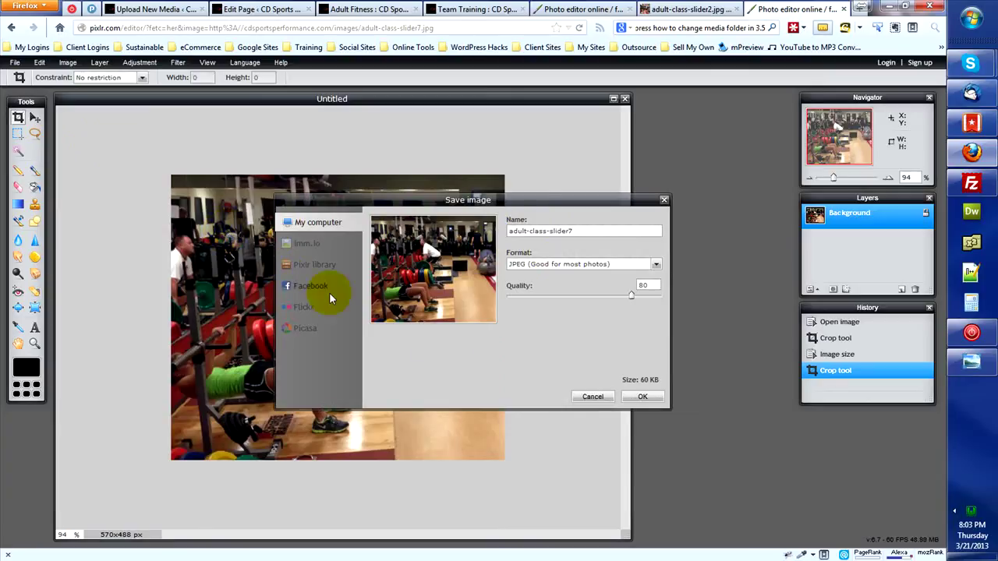
{"action": "left_click", "coordinate": [641, 397]}
{"action": "left_click", "coordinate": [322, 232]}
{"action": "left_click", "coordinate": [507, 291]}
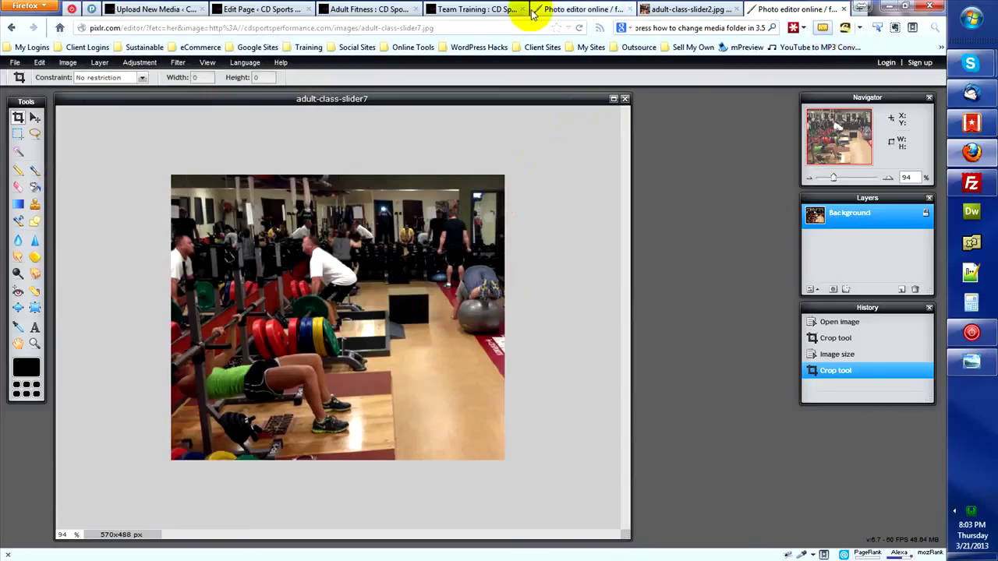
{"action": "left_click", "coordinate": [165, 11]}
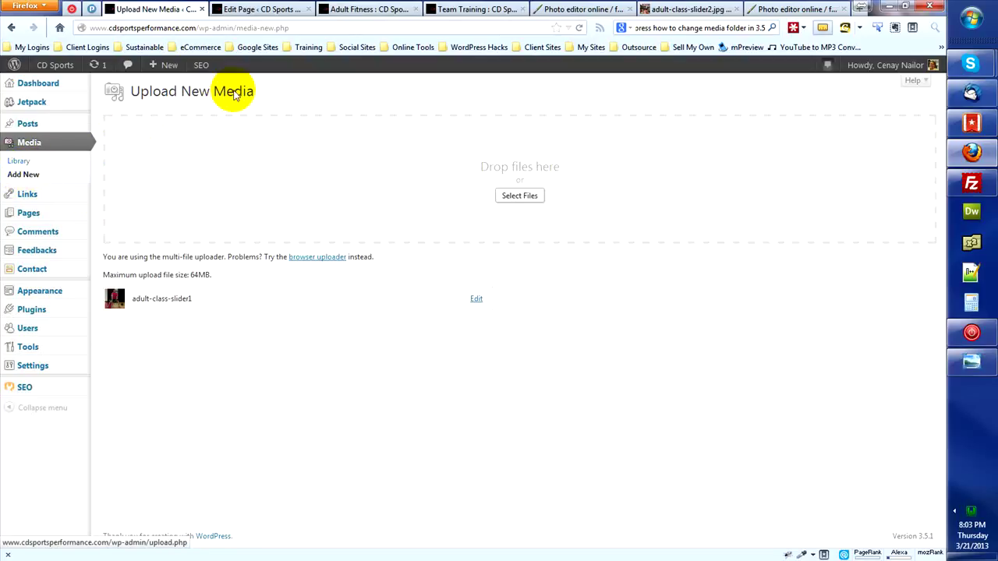
Select adult-class-slider2 through slider5 and slider7 in the file picker and upload them.
{"action": "left_click", "coordinate": [538, 204]}
{"action": "left_click_drag", "start_coordinate": [477, 15], "coordinate": [795, 174]}
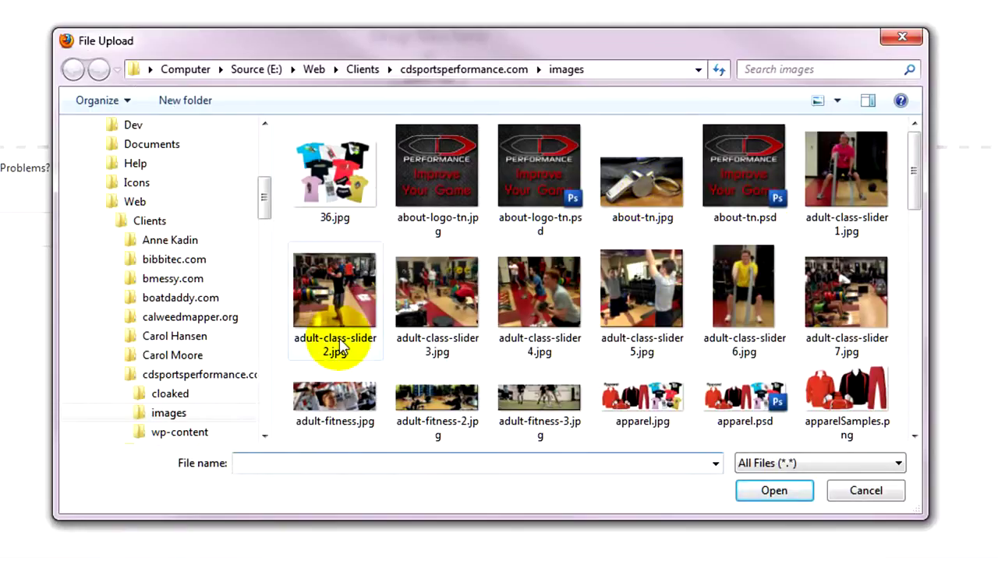
{"action": "left_click", "coordinate": [326, 319]}
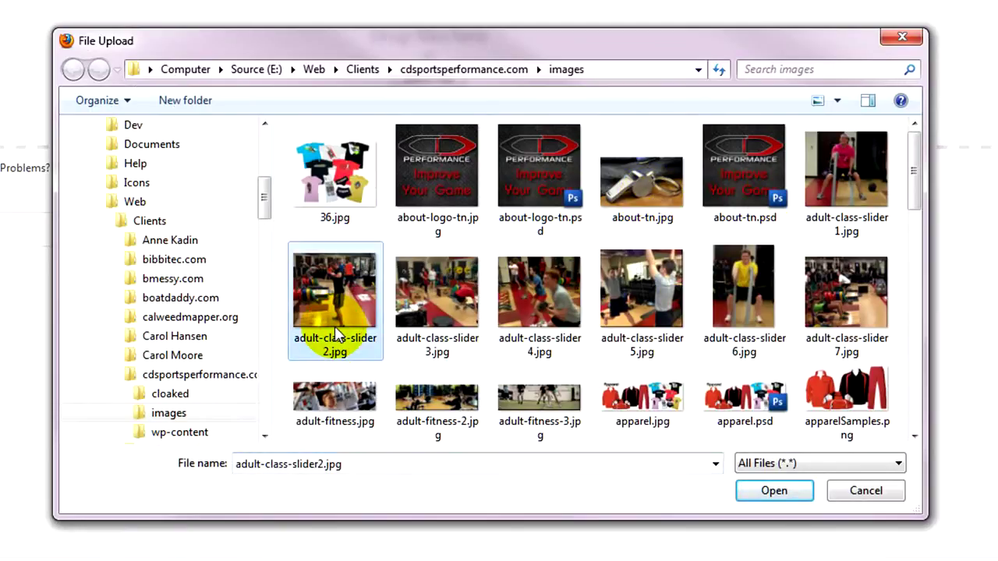
{"action": "left_click", "coordinate": [849, 297], "text": "shift"}
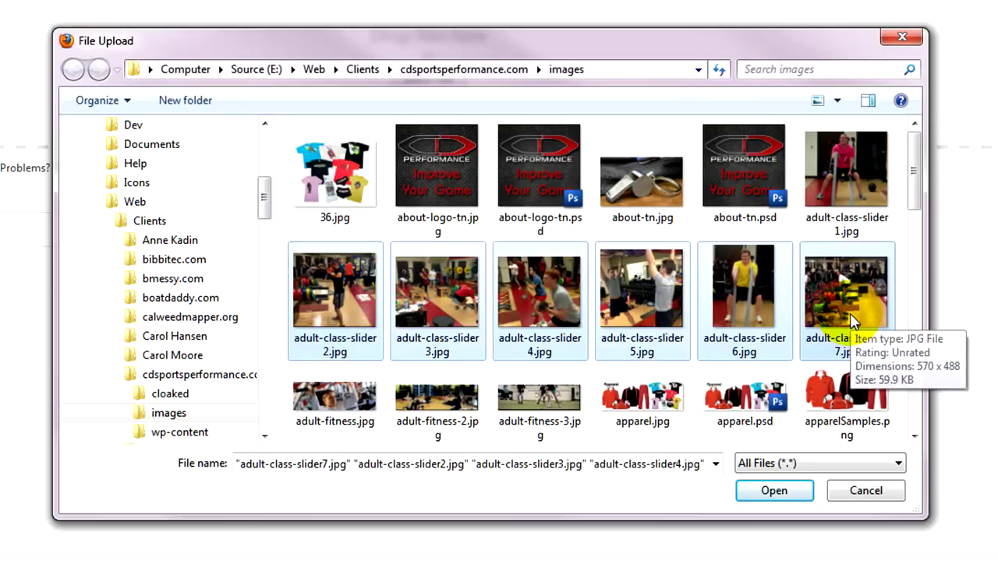
{"action": "left_click", "coordinate": [727, 307], "text": "ctrl"}
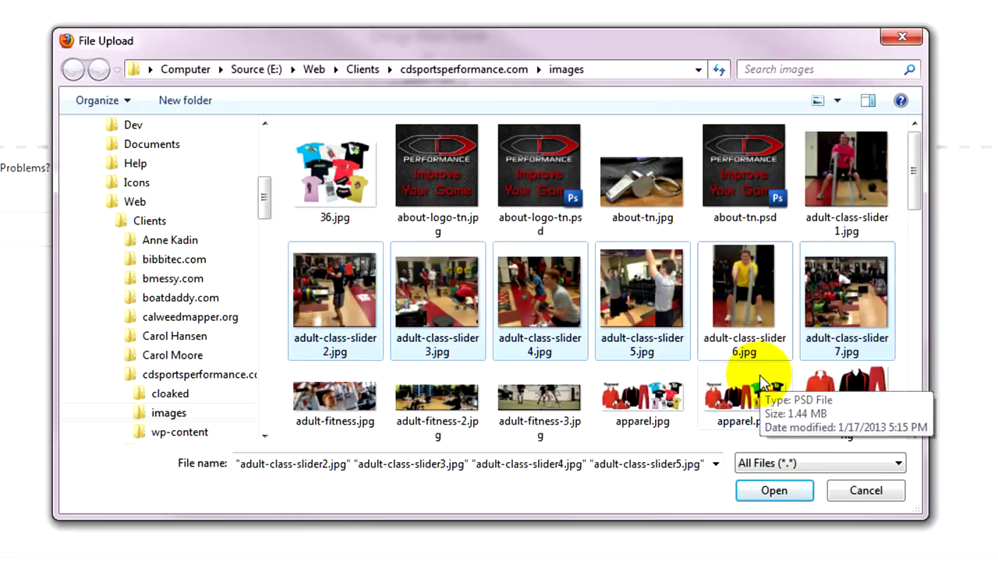
{"action": "left_click", "coordinate": [885, 323], "text": "ctrl"}
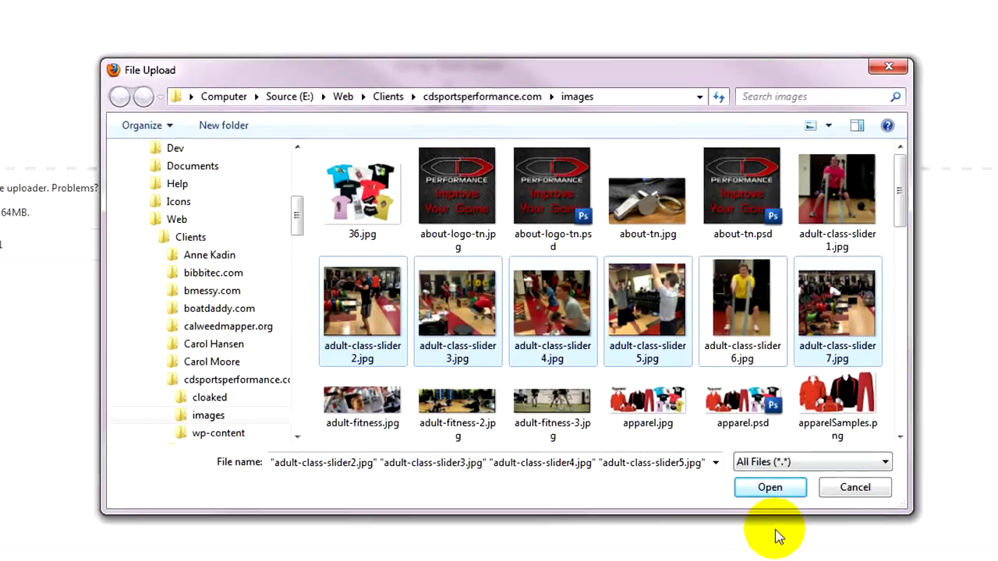
{"action": "left_click", "coordinate": [780, 494]}
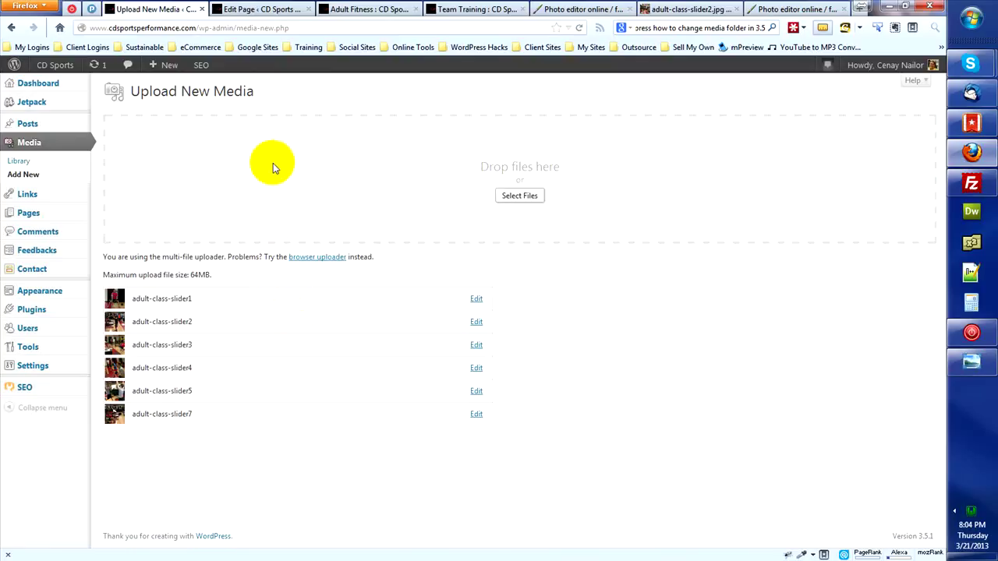
Return to the Adult Fitness page editor and show the Layout Builder's module list.
{"action": "left_click", "coordinate": [264, 11]}
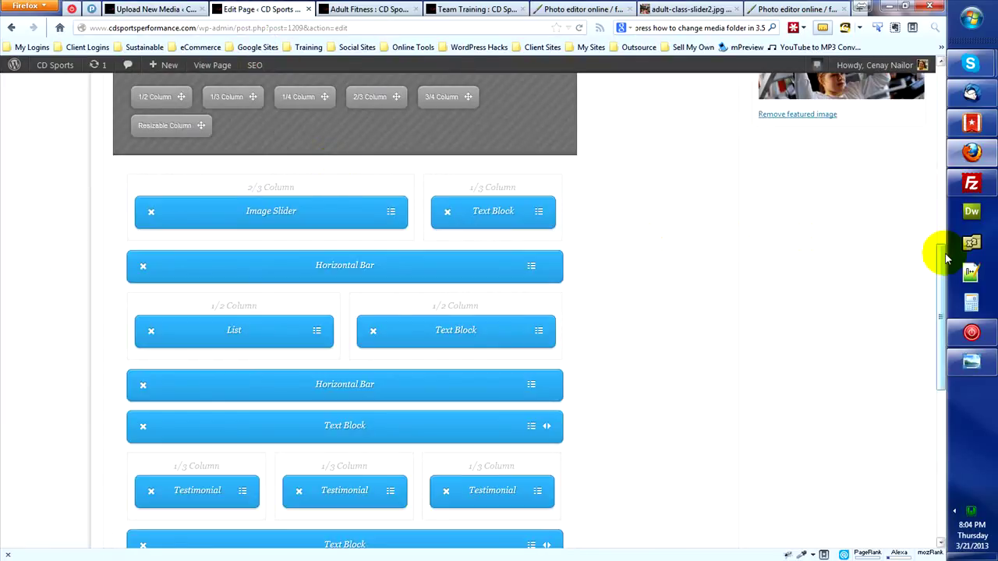
{"action": "left_click_drag", "start_coordinate": [941, 251], "coordinate": [928, 61]}
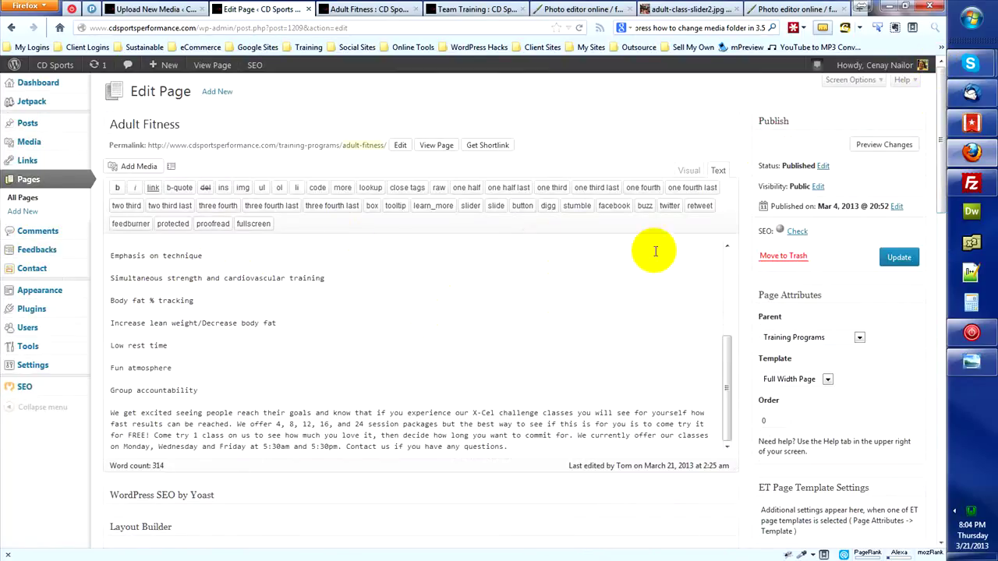
{"action": "left_click_drag", "start_coordinate": [936, 138], "coordinate": [936, 218]}
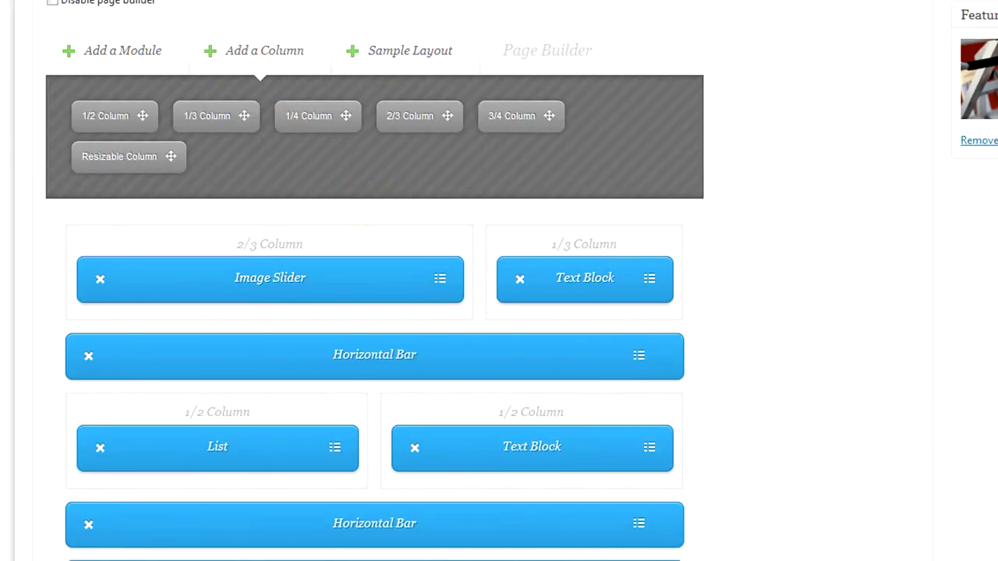
{"action": "scroll", "coordinate": [499, 312], "scroll_direction": "down", "scroll_amount": 2}
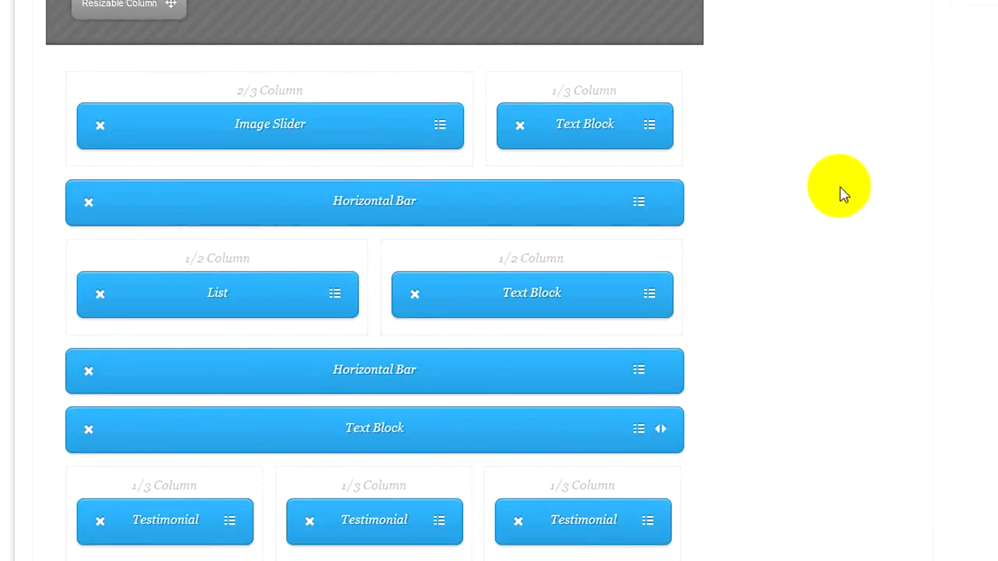
{"action": "scroll", "coordinate": [989, 226], "scroll_direction": "up", "scroll_amount": 1}
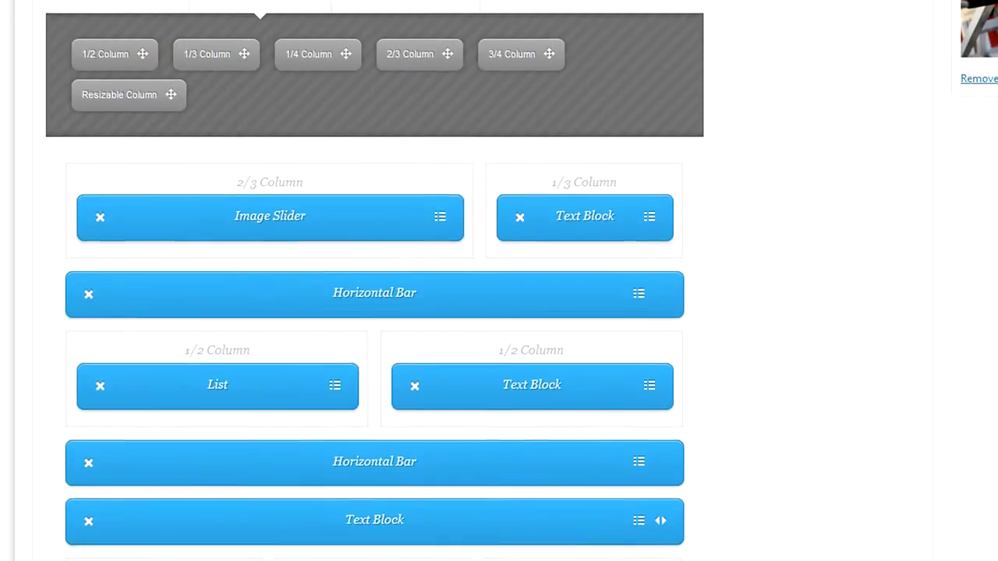
{"action": "scroll", "coordinate": [499, 281], "scroll_direction": "up", "scroll_amount": 1}
{"action": "left_click", "coordinate": [148, 62]}
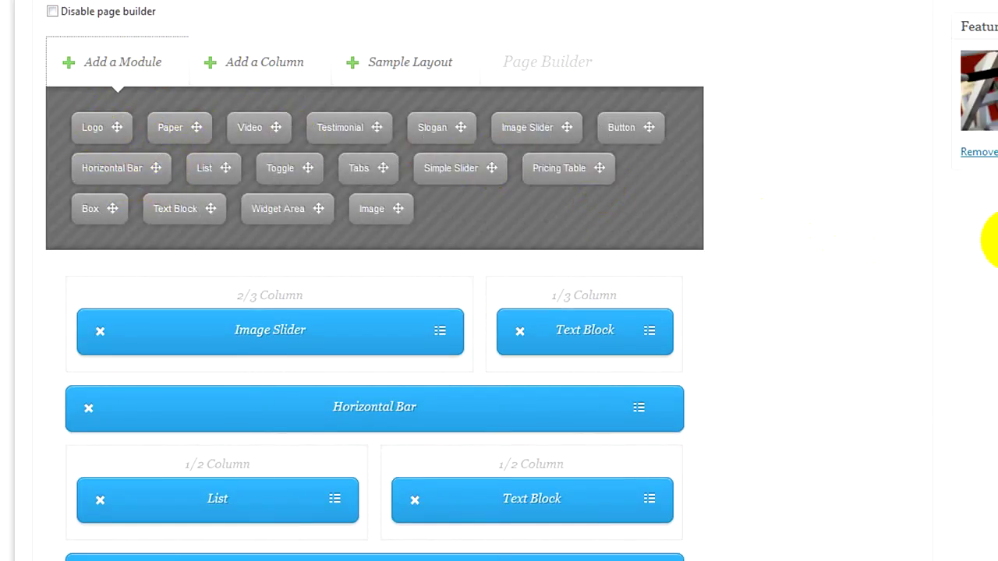
{"action": "scroll", "coordinate": [374, 312], "scroll_direction": "down", "scroll_amount": 3}
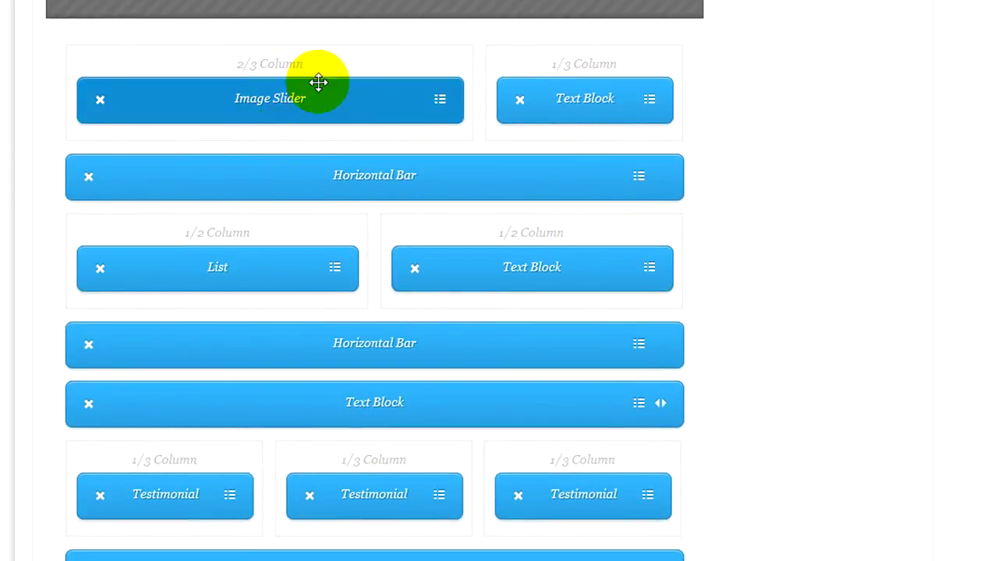
Open the Image Slider settings, check the 550x490 image size, and add a slider image.
{"action": "left_click", "coordinate": [440, 103]}
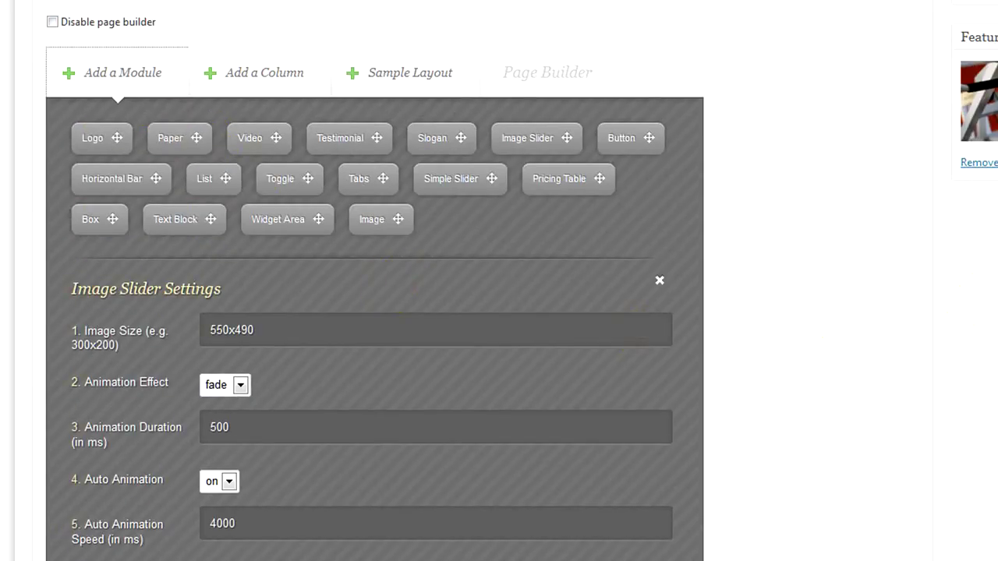
{"action": "scroll", "coordinate": [586, 346], "scroll_direction": "down", "scroll_amount": 6}
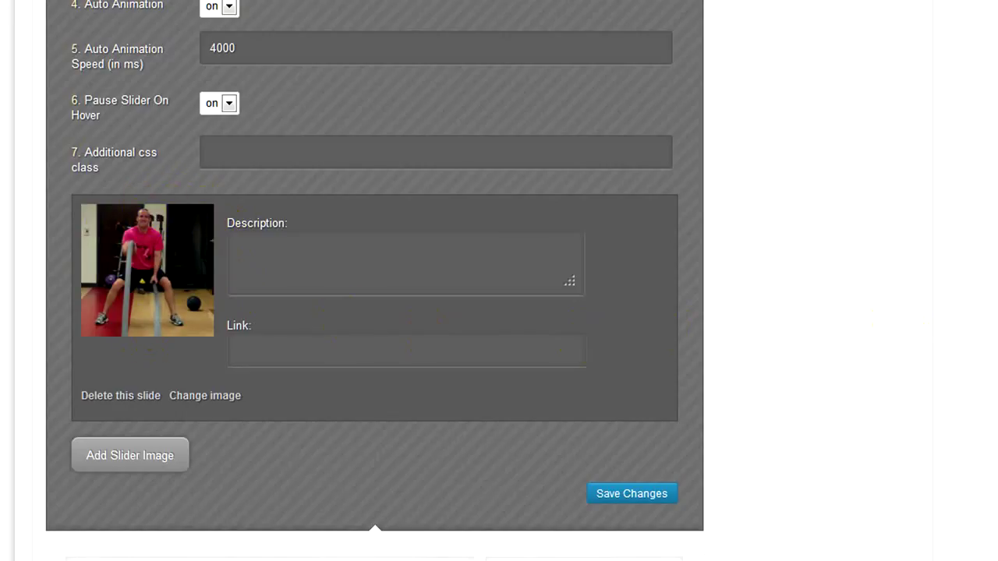
{"action": "scroll", "coordinate": [911, 263], "scroll_direction": "up", "scroll_amount": 5}
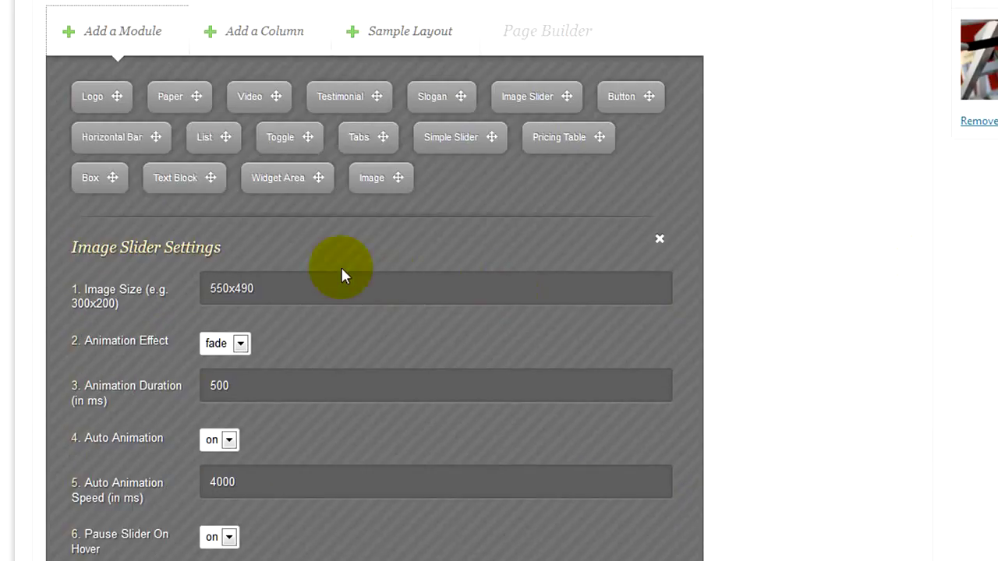
{"action": "left_click_drag", "start_coordinate": [265, 286], "coordinate": [149, 281]}
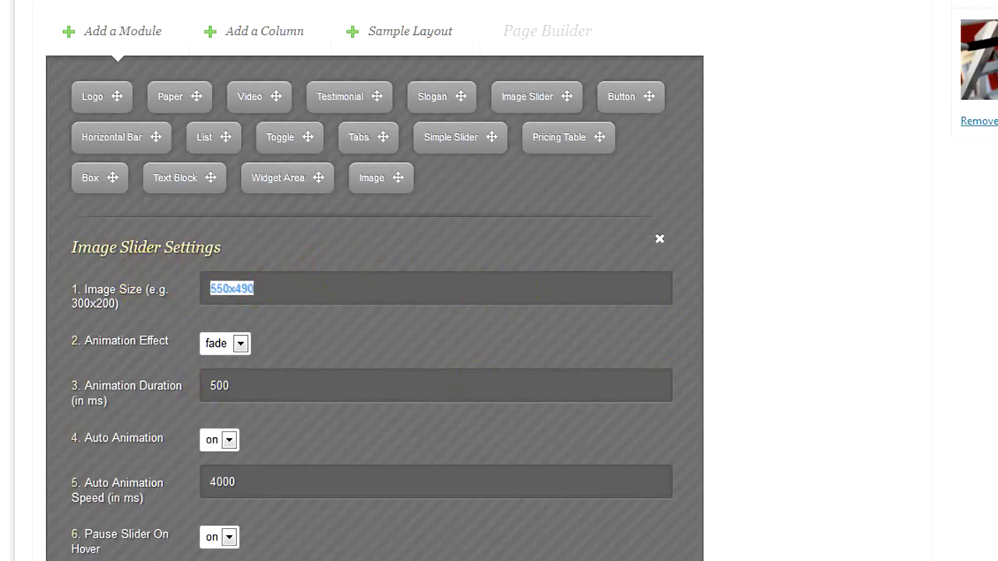
{"action": "scroll", "coordinate": [374, 312], "scroll_direction": "down", "scroll_amount": 5}
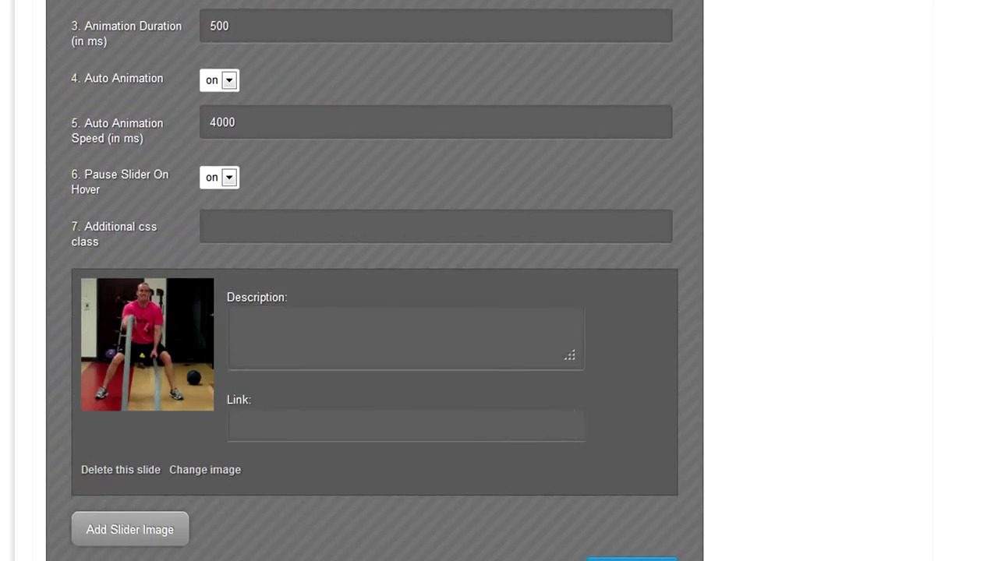
{"action": "left_click", "coordinate": [145, 534]}
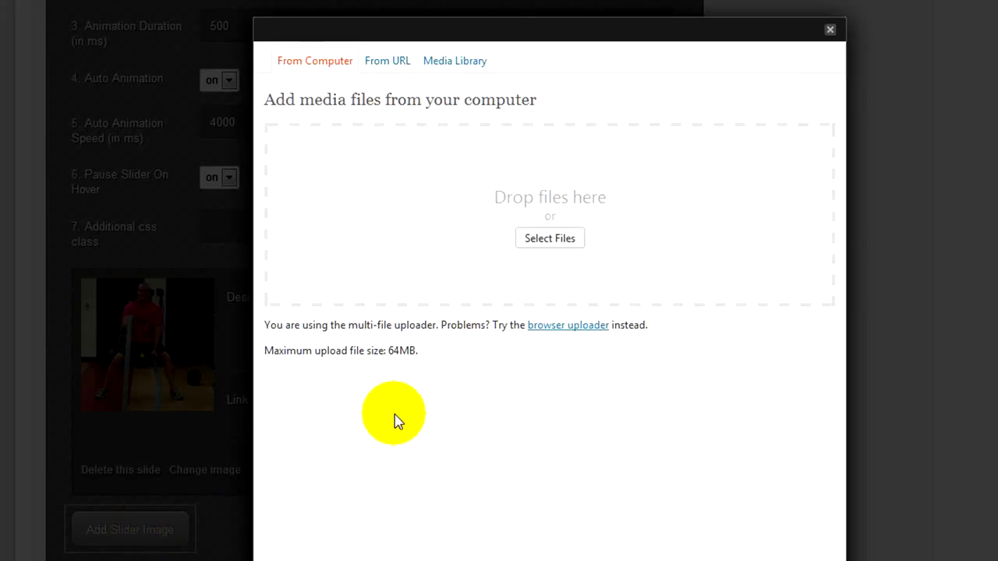
Insert adult-class-slider2 and adult-class-slider3 from the Media Library as slides.
{"action": "left_click", "coordinate": [446, 61]}
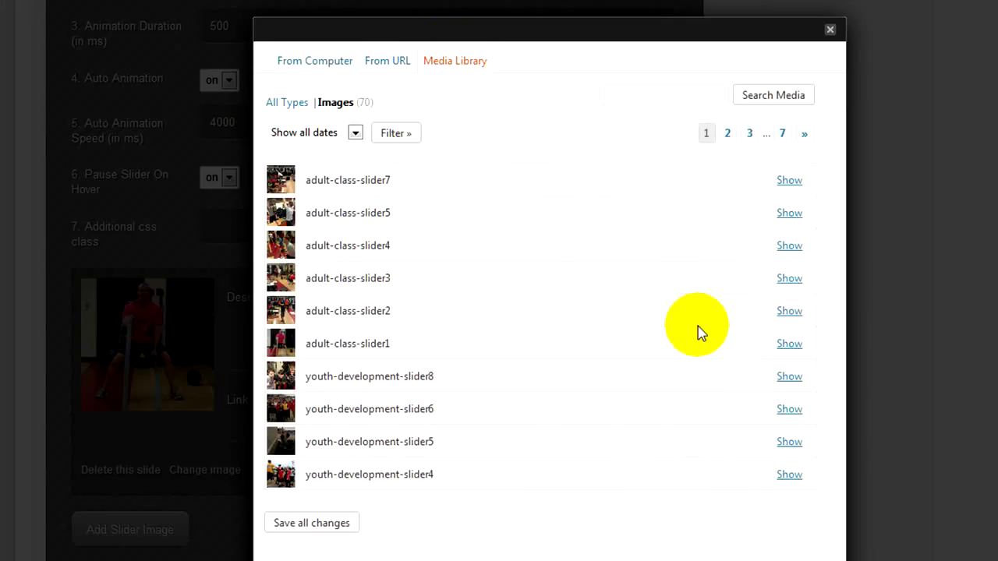
{"action": "left_click", "coordinate": [788, 311]}
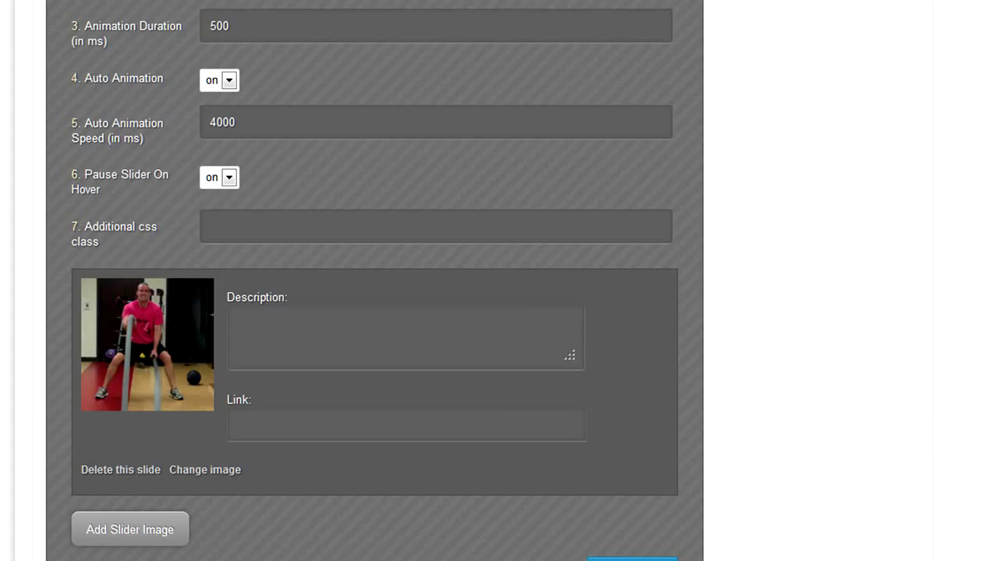
{"action": "scroll", "coordinate": [156, 546], "scroll_direction": "down", "scroll_amount": 1}
{"action": "scroll", "coordinate": [155, 546], "scroll_direction": "down", "scroll_amount": 1}
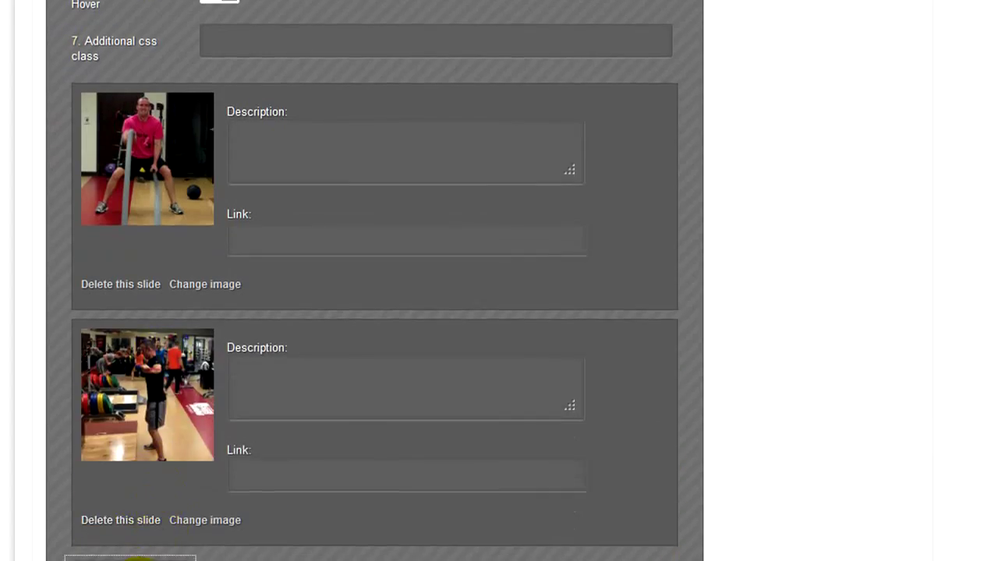
{"action": "left_click", "coordinate": [140, 555]}
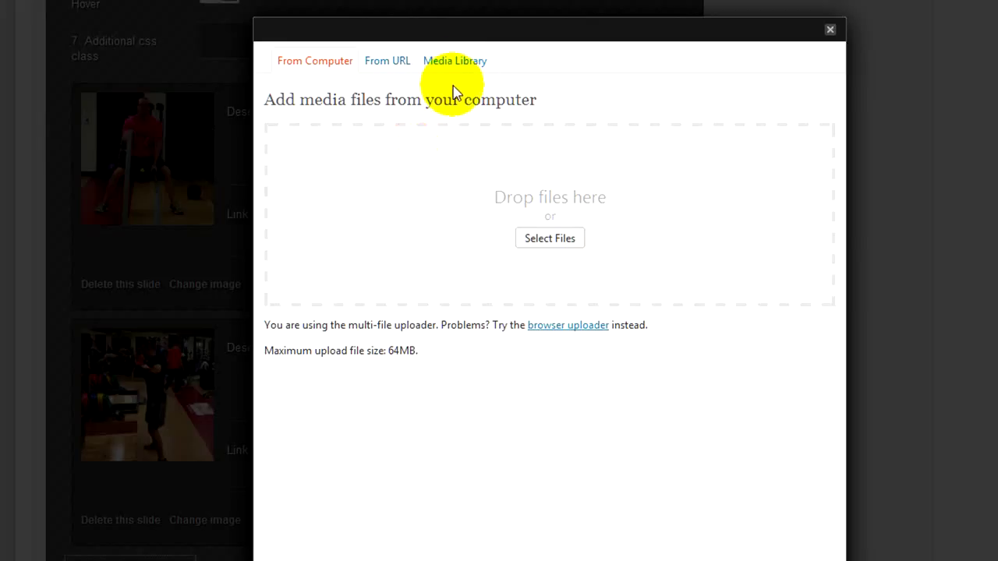
{"action": "left_click", "coordinate": [458, 62]}
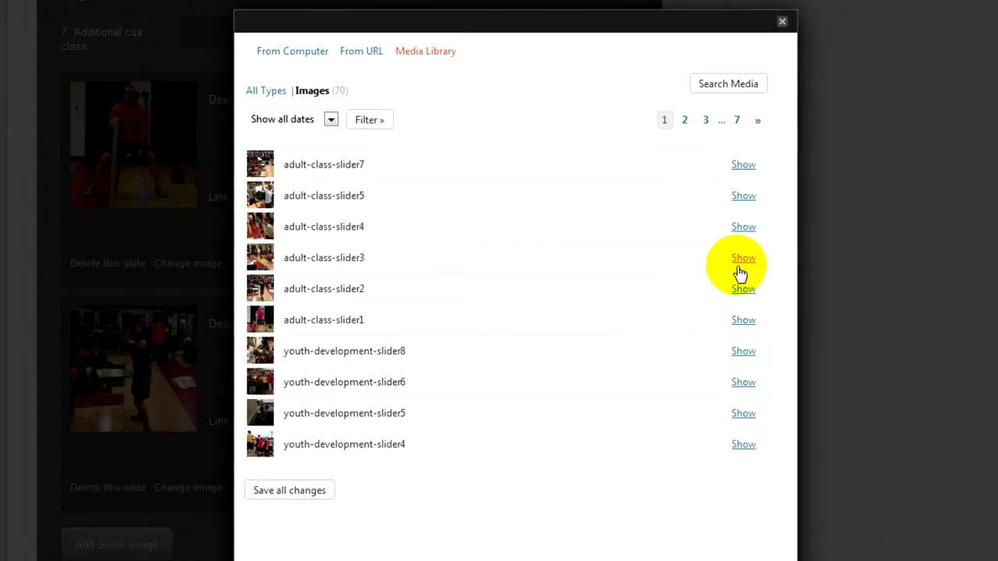
{"action": "left_click", "coordinate": [780, 274]}
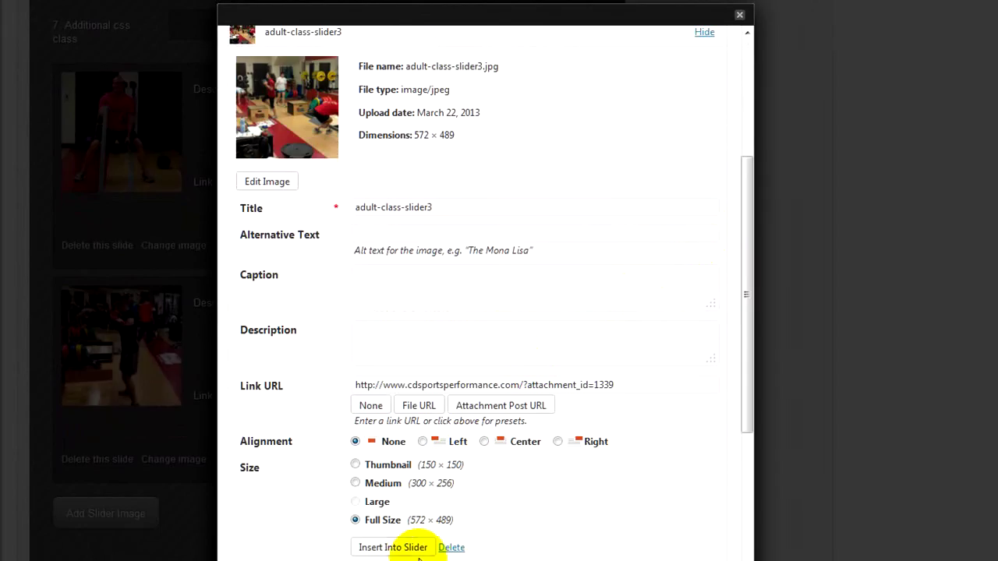
{"action": "left_click", "coordinate": [355, 484]}
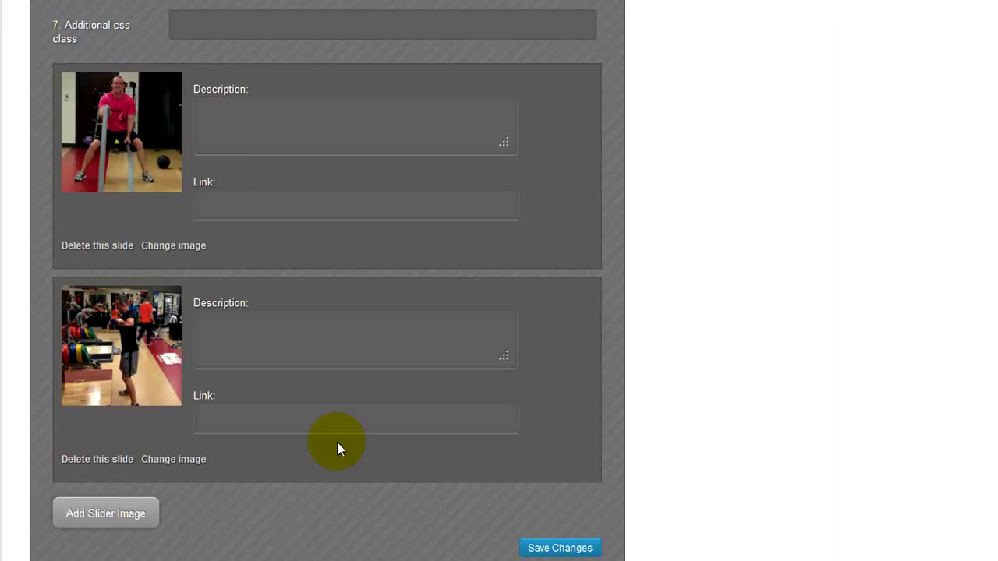
{"action": "scroll", "coordinate": [336, 442], "scroll_direction": "down", "scroll_amount": 6}
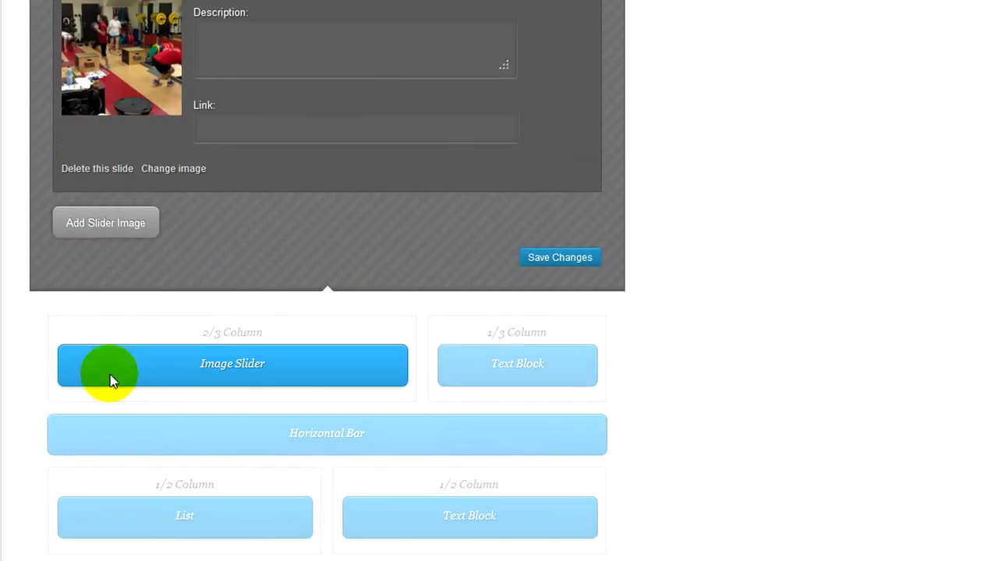
Insert adult-class-slider4, adult-class-slider5 and adult-class-slider7 as further slides.
{"action": "left_click", "coordinate": [85, 223]}
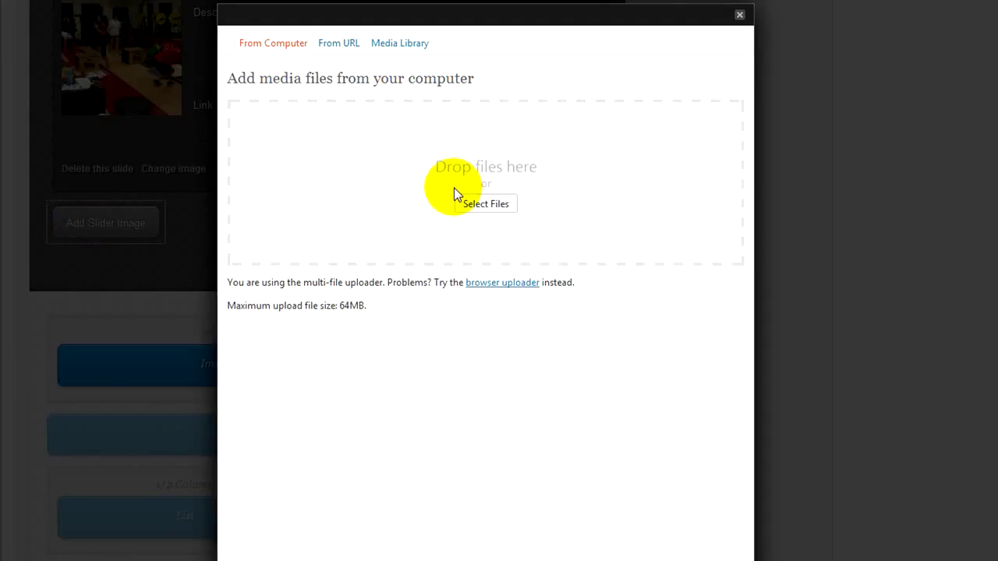
{"action": "left_click", "coordinate": [408, 39]}
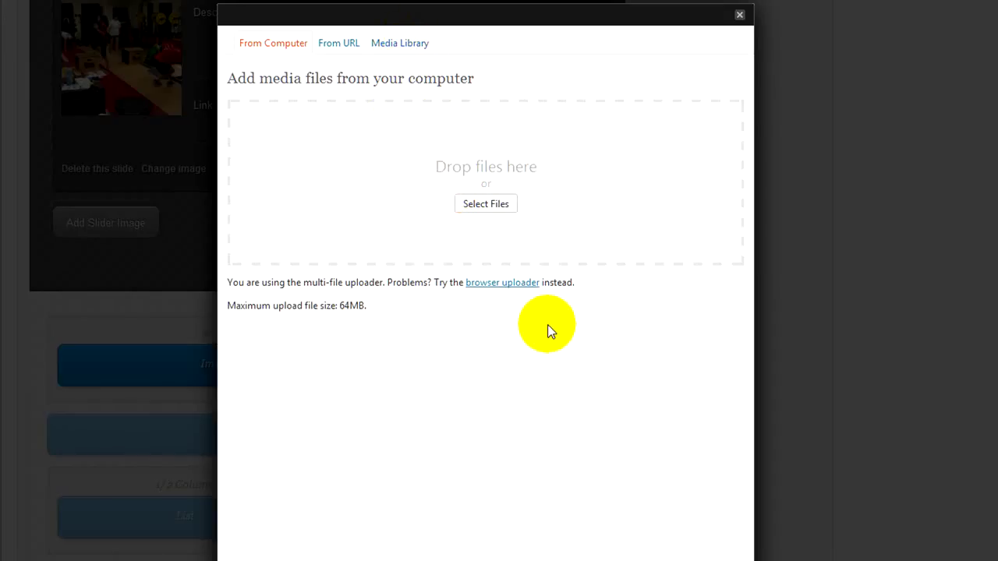
{"action": "left_click", "coordinate": [703, 211]}
{"action": "left_click", "coordinate": [394, 547]}
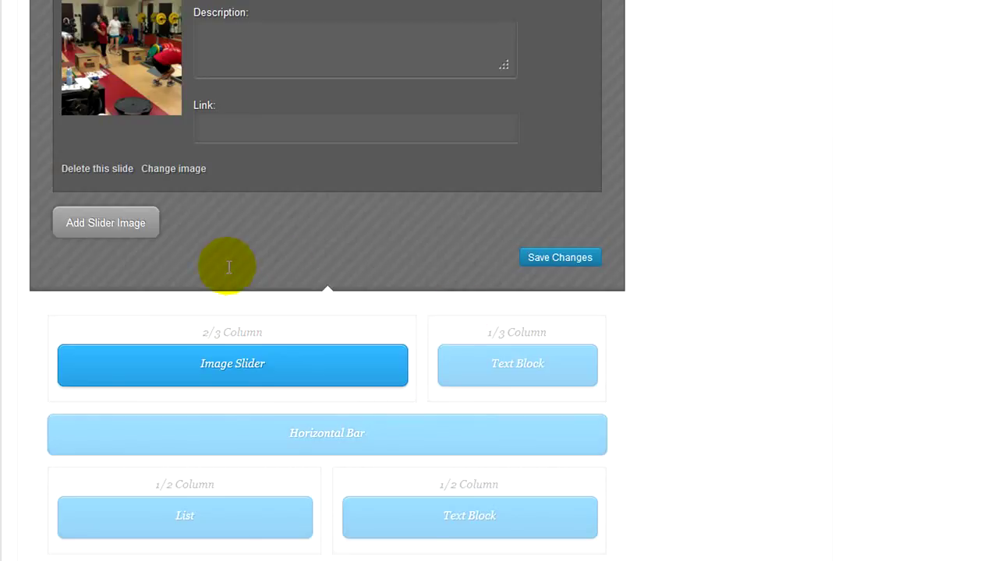
{"action": "left_click", "coordinate": [144, 387]}
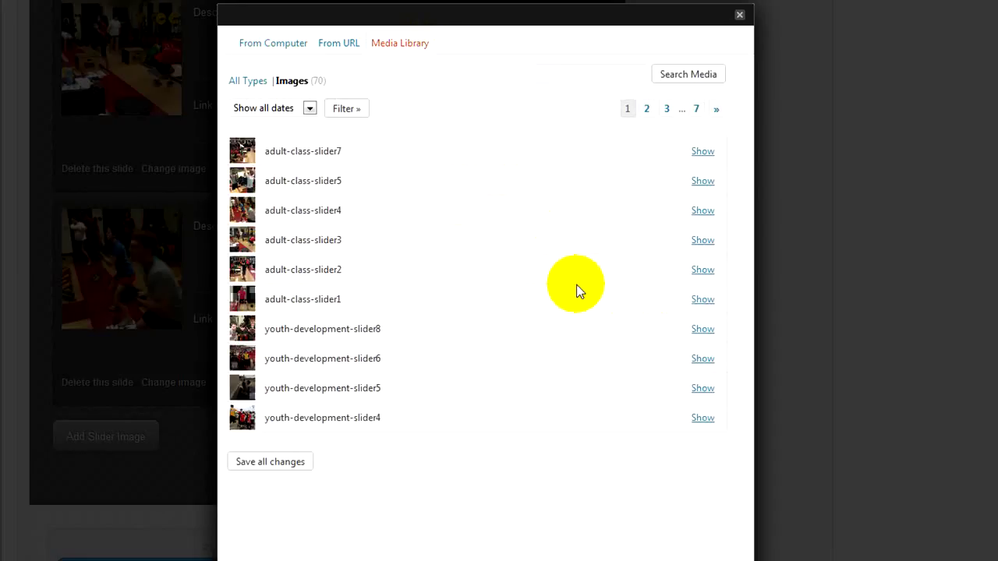
{"action": "left_click", "coordinate": [712, 188]}
{"action": "scroll", "coordinate": [523, 406], "scroll_direction": "down", "scroll_amount": 5}
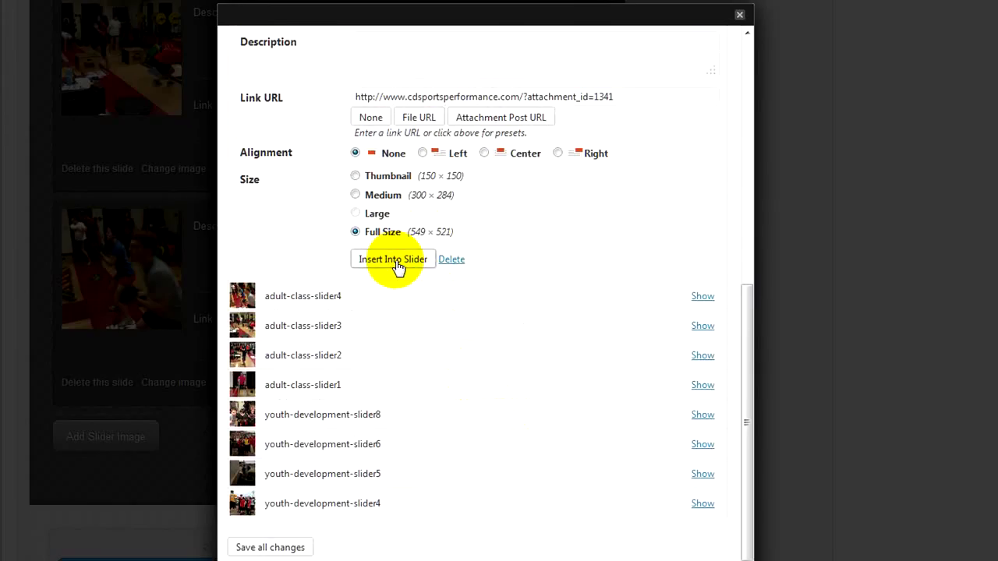
{"action": "left_click", "coordinate": [393, 260]}
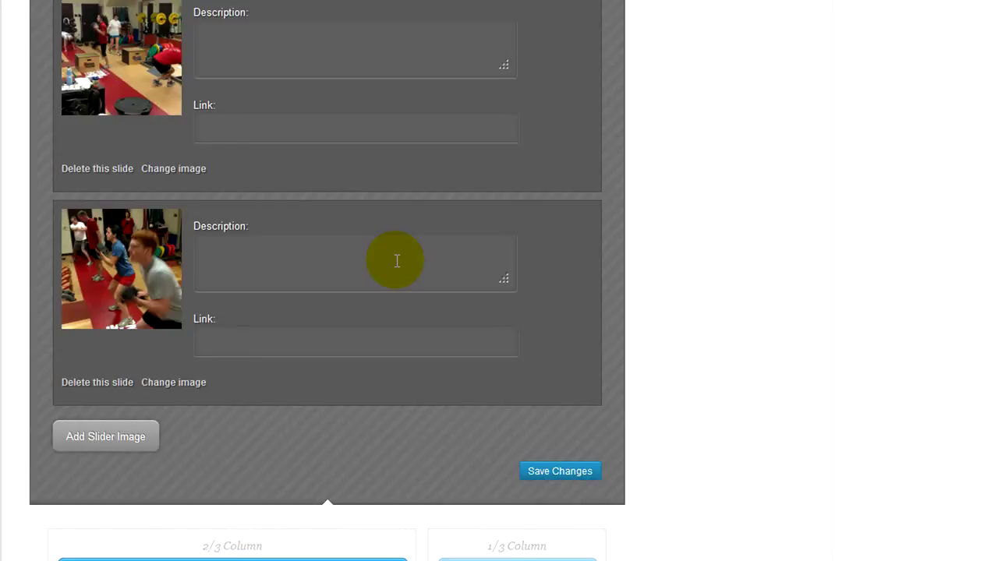
{"action": "scroll", "coordinate": [226, 390], "scroll_direction": "down", "scroll_amount": 3}
{"action": "left_click", "coordinate": [124, 489]}
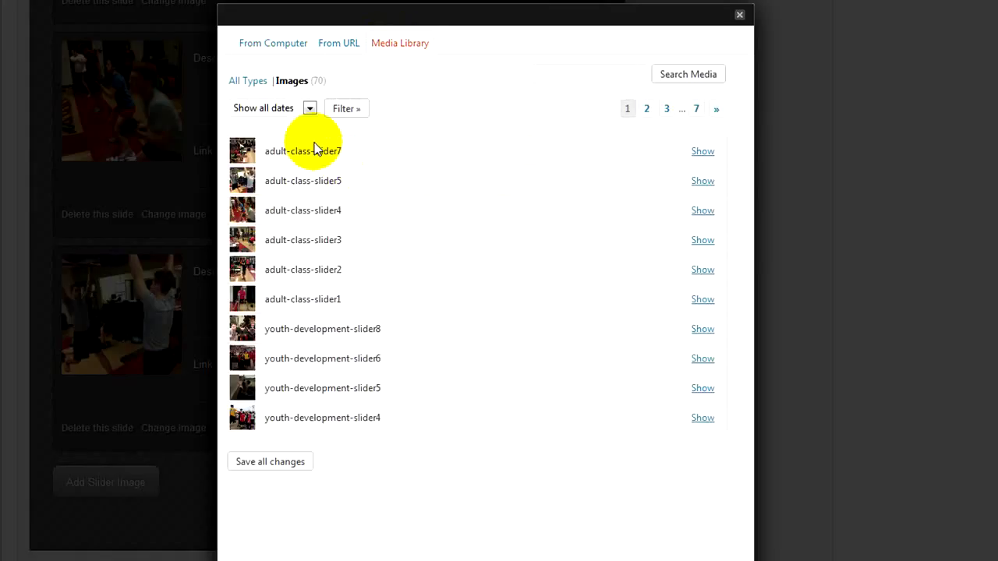
{"action": "left_click", "coordinate": [702, 159]}
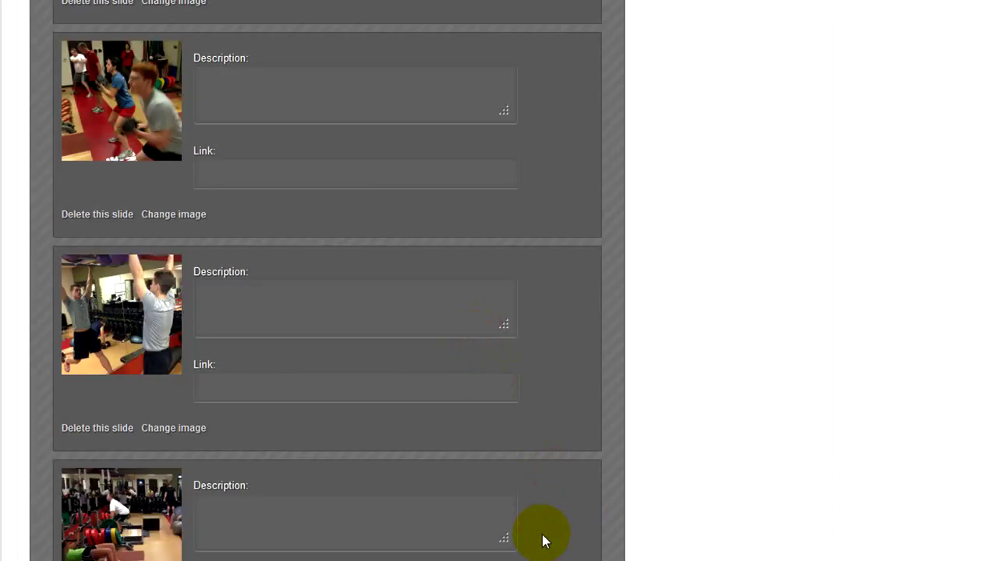
{"action": "scroll", "coordinate": [653, 506], "scroll_direction": "down", "scroll_amount": 4}
Save the slider changes and go back to the Adult Fitness page's layout builder.
{"action": "left_click", "coordinate": [542, 396]}
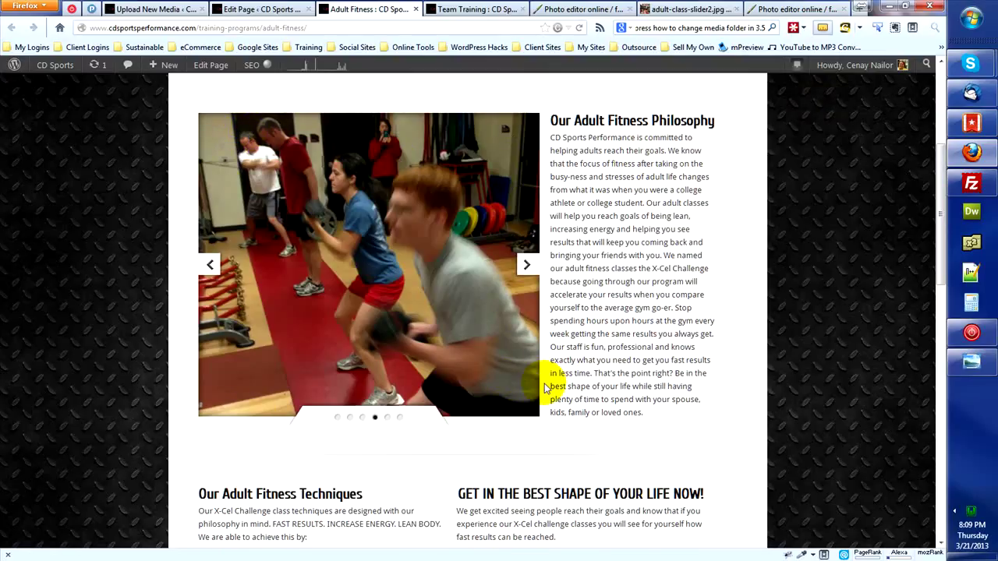
{"action": "left_click", "coordinate": [257, 11]}
{"action": "scroll", "coordinate": [271, 310], "scroll_direction": "up", "scroll_amount": 10}
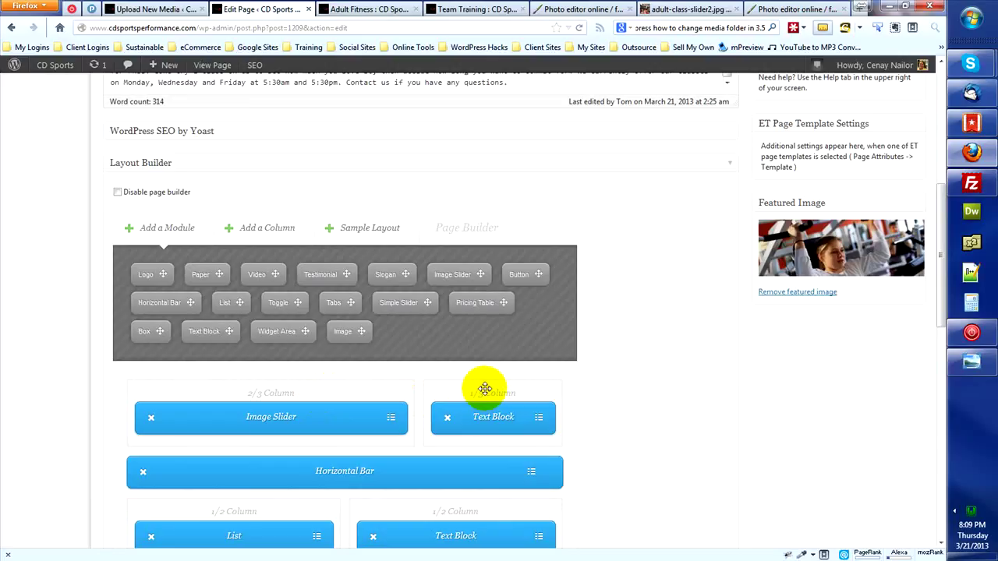
View the live Adult Fitness page and measure the slider image with Measure It.
{"action": "left_click", "coordinate": [360, 9]}
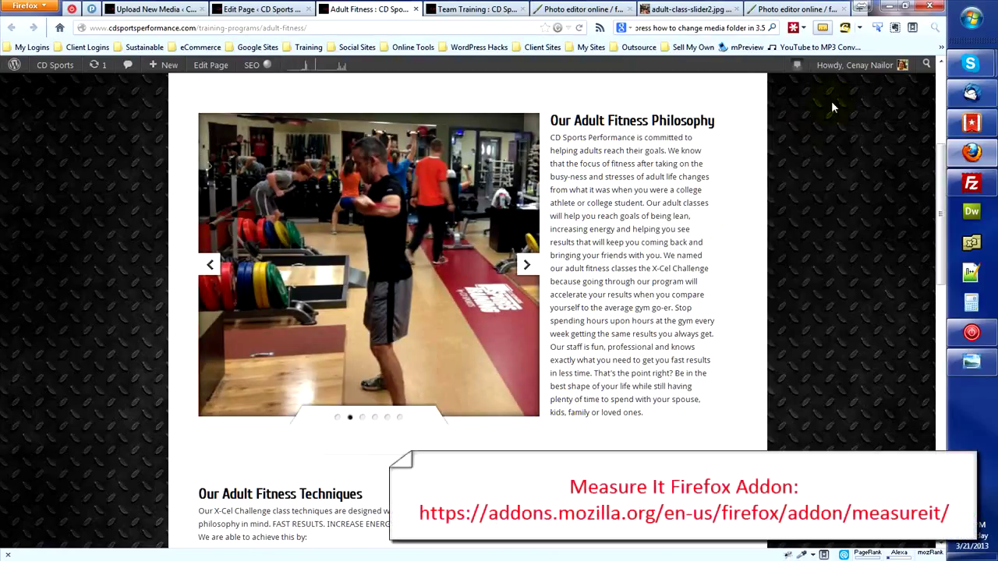
{"action": "left_click", "coordinate": [828, 29]}
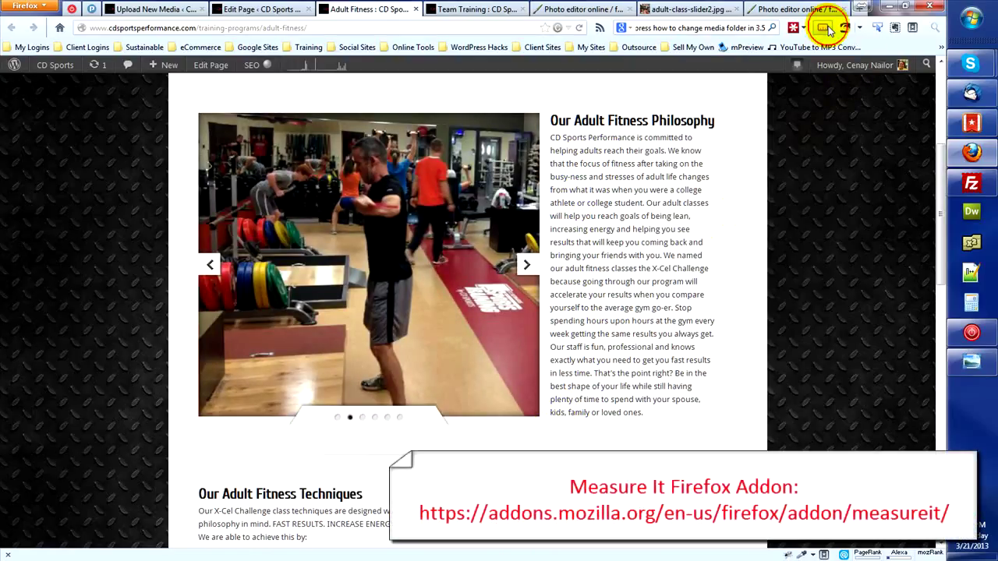
{"action": "left_click", "coordinate": [828, 29]}
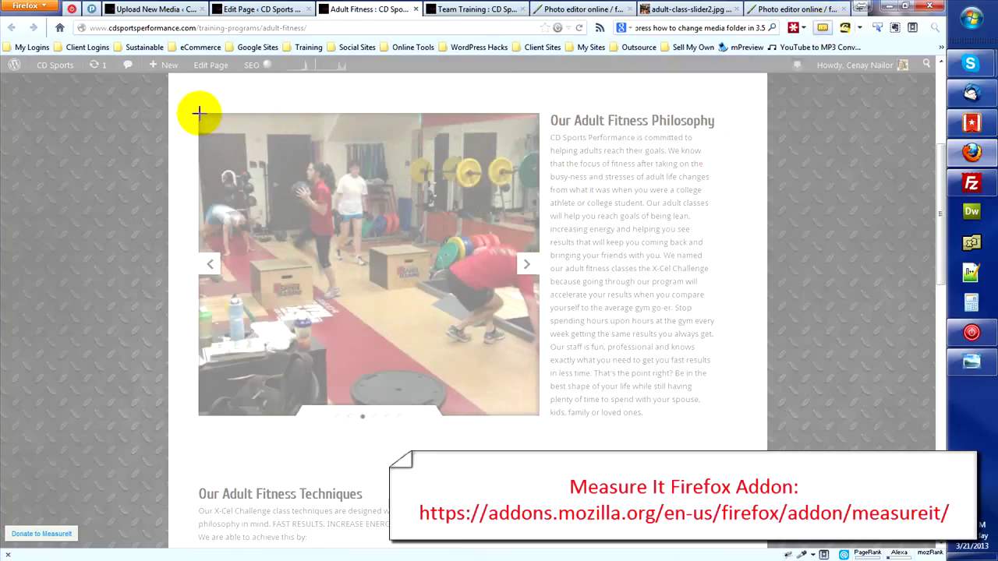